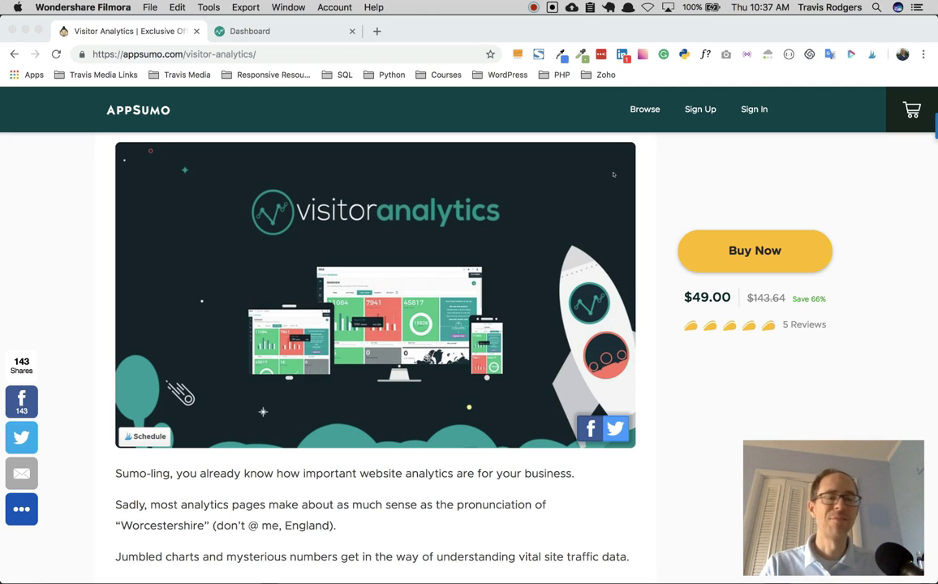
Step: Switch to the Visitor Analytics dashboard and review the Overview widgets, from the visitor counts down to display resolutions
{"action": "left_click", "coordinate": [250, 31]}
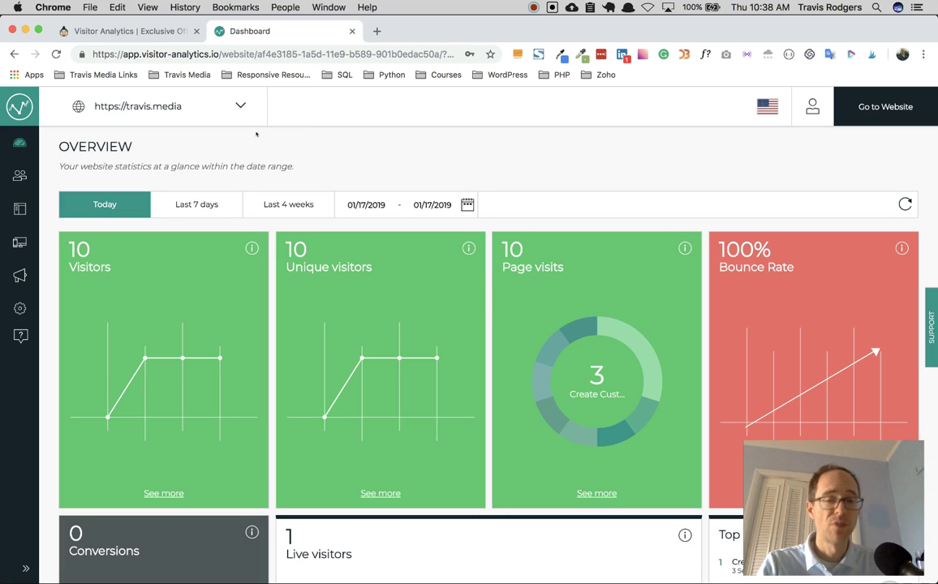
{"action": "scroll", "coordinate": [186, 253], "scroll_direction": "down", "scroll_amount": 1}
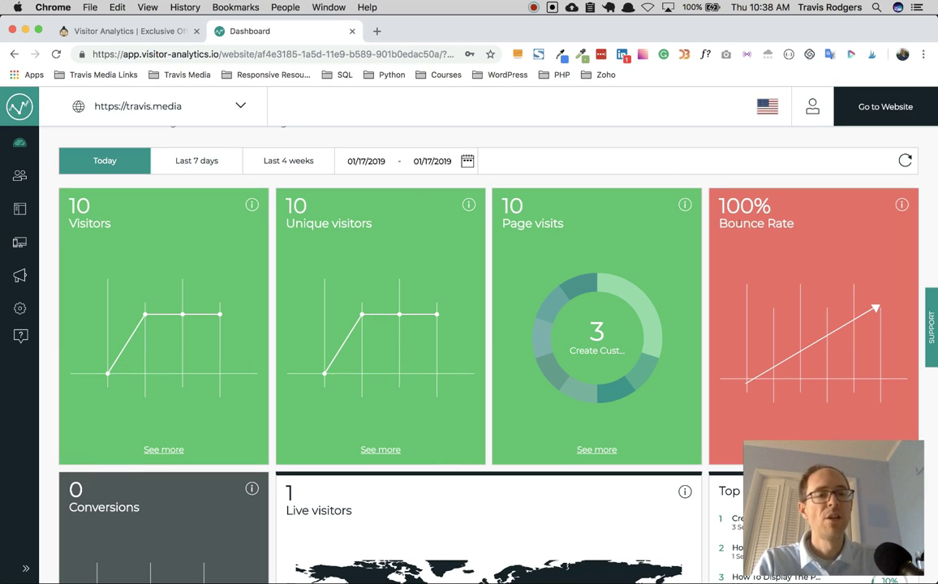
{"action": "scroll", "coordinate": [169, 264], "scroll_direction": "down", "scroll_amount": 6}
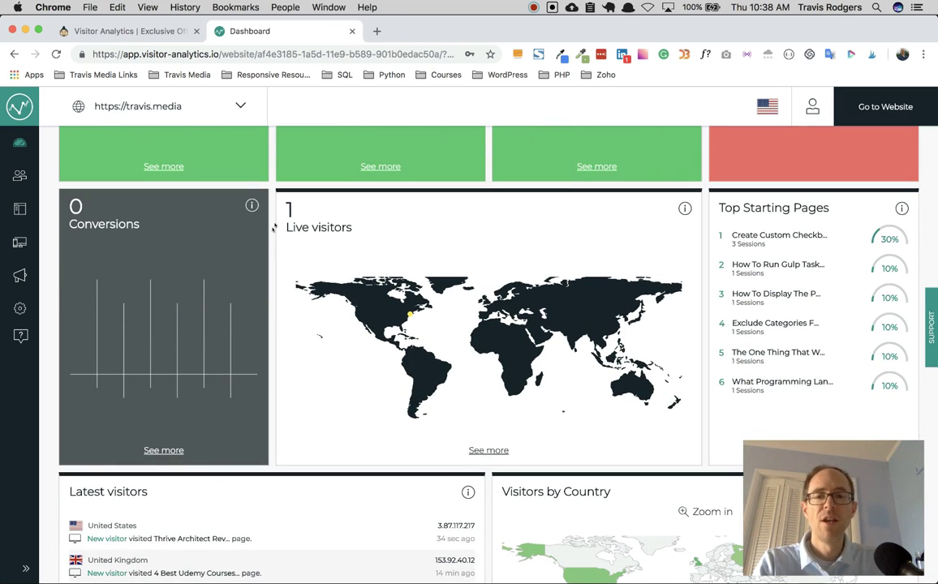
{"action": "scroll", "coordinate": [531, 370], "scroll_direction": "down", "scroll_amount": 1}
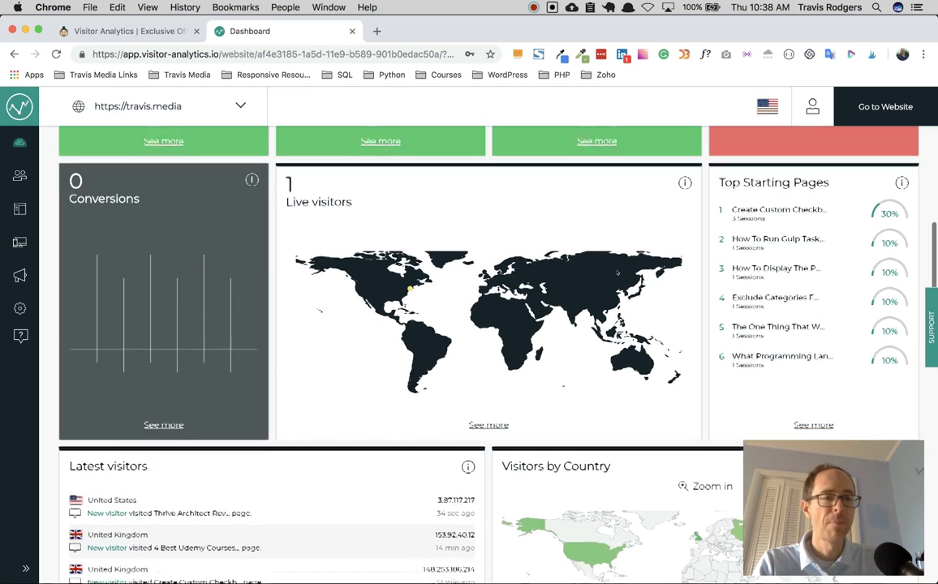
{"action": "scroll", "coordinate": [531, 370], "scroll_direction": "down", "scroll_amount": 5}
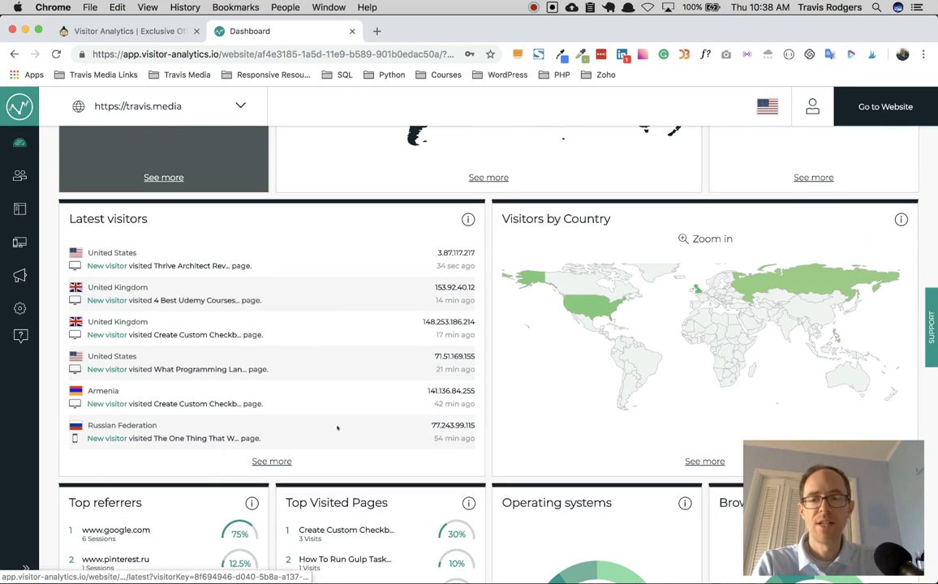
{"action": "scroll", "coordinate": [641, 210], "scroll_direction": "down", "scroll_amount": 4}
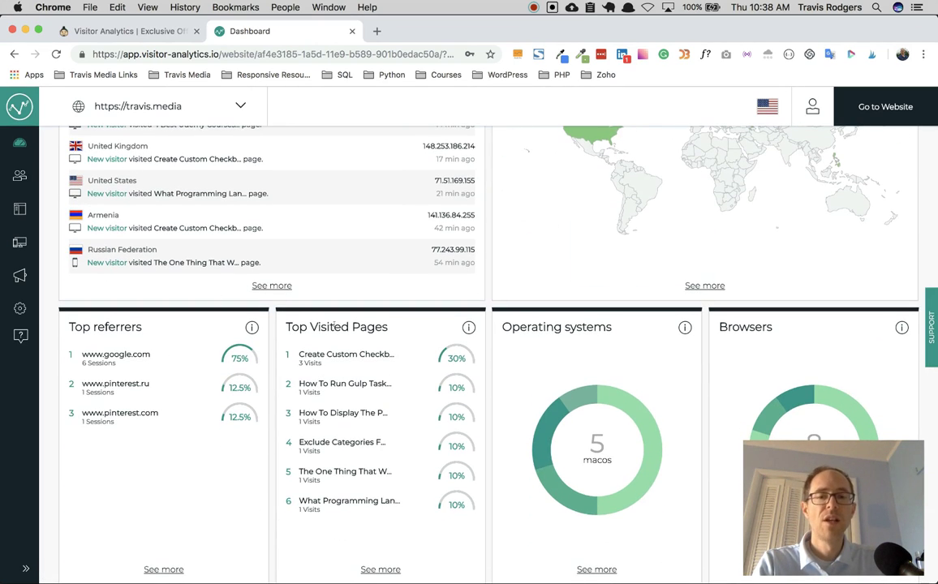
{"action": "scroll", "coordinate": [543, 344], "scroll_direction": "down", "scroll_amount": 7}
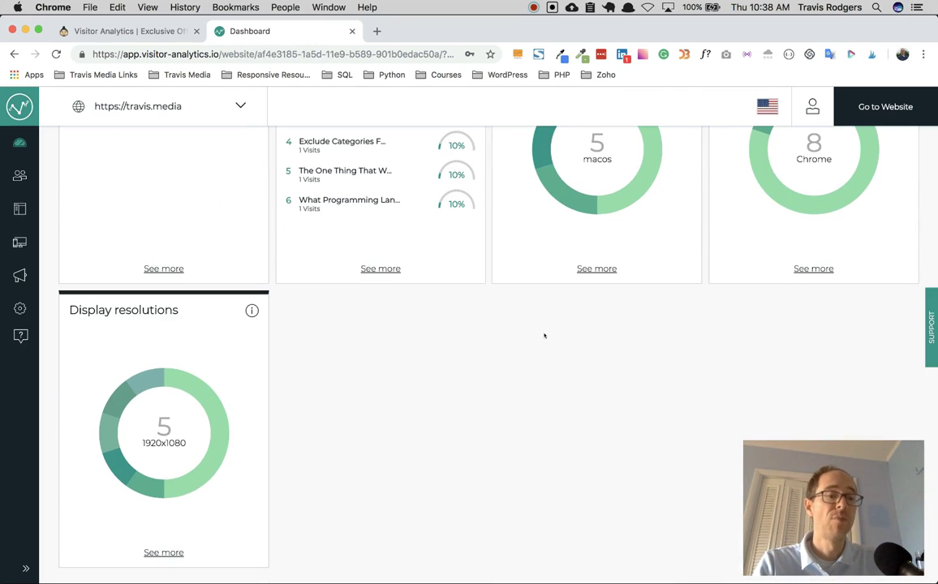
{"action": "scroll", "coordinate": [544, 335], "scroll_direction": "up", "scroll_amount": 12}
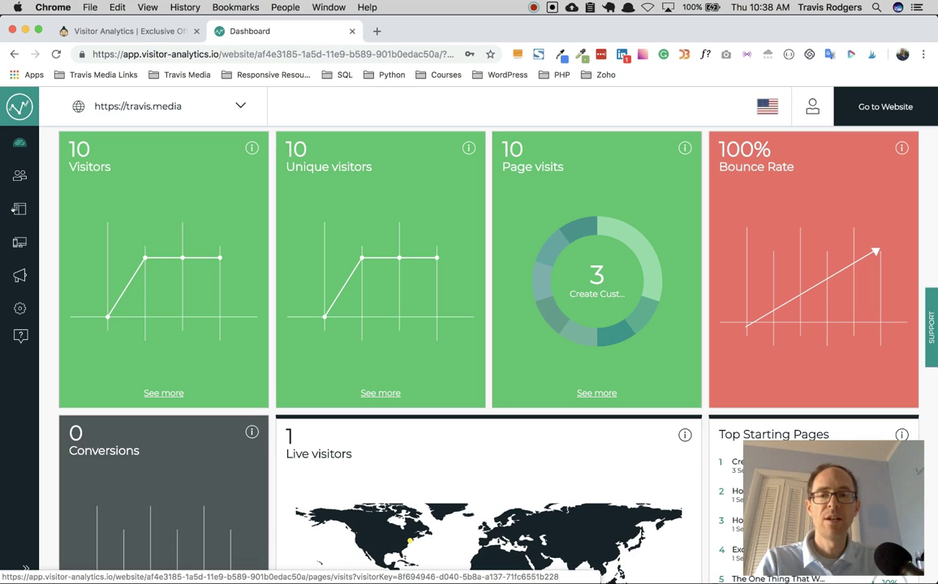
Step: Browse the main reports for Pages, Devices, Campaigns and Visitors
{"action": "left_click", "coordinate": [39, 217]}
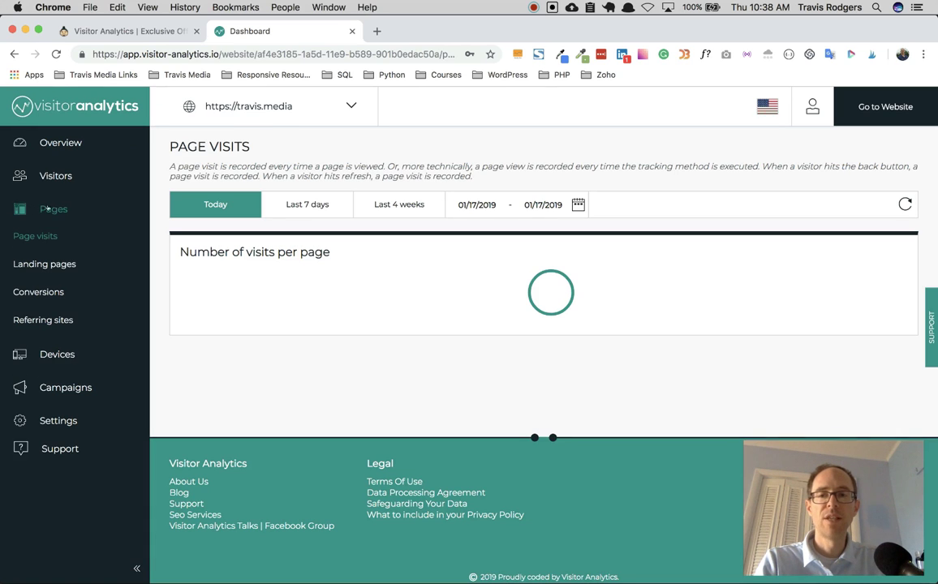
{"action": "left_click", "coordinate": [44, 355]}
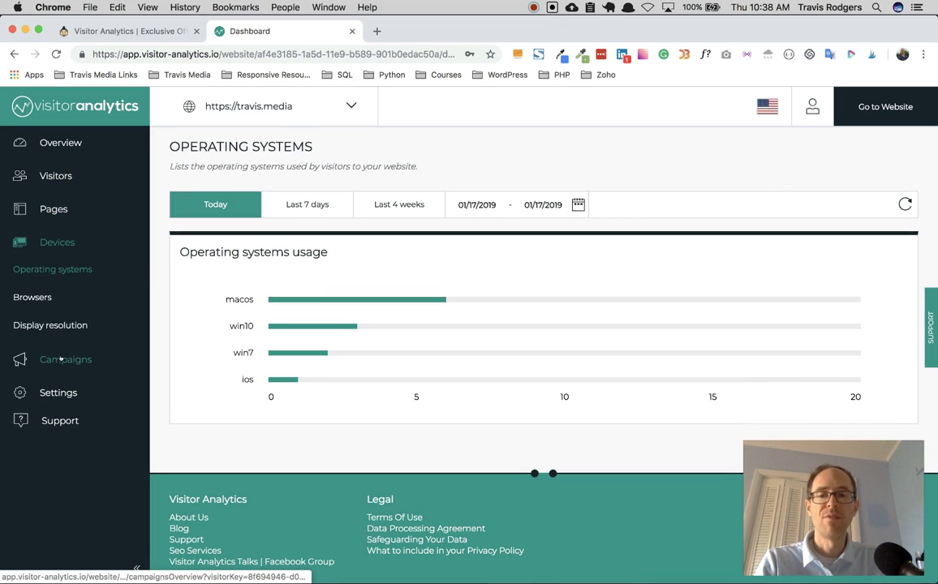
{"action": "left_click", "coordinate": [59, 355]}
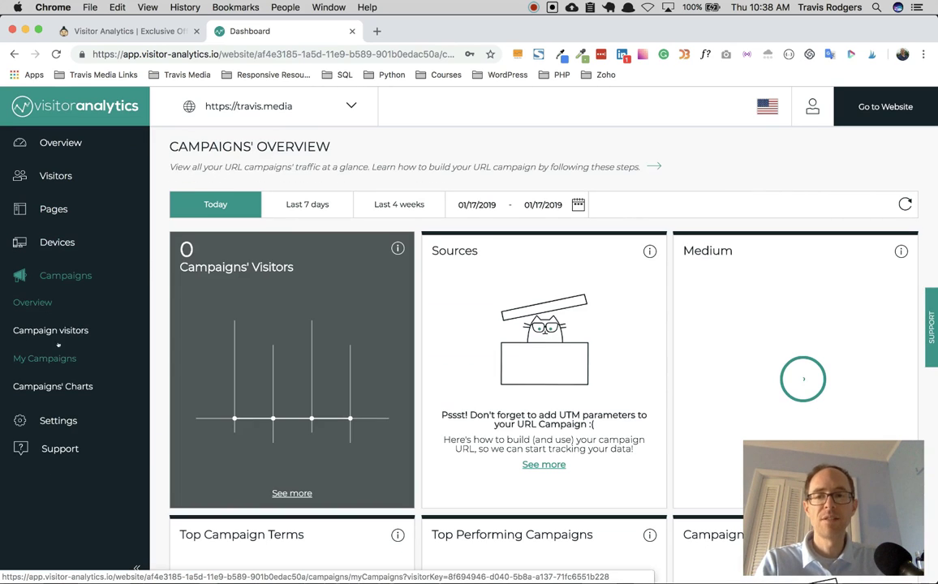
{"action": "left_click", "coordinate": [56, 177]}
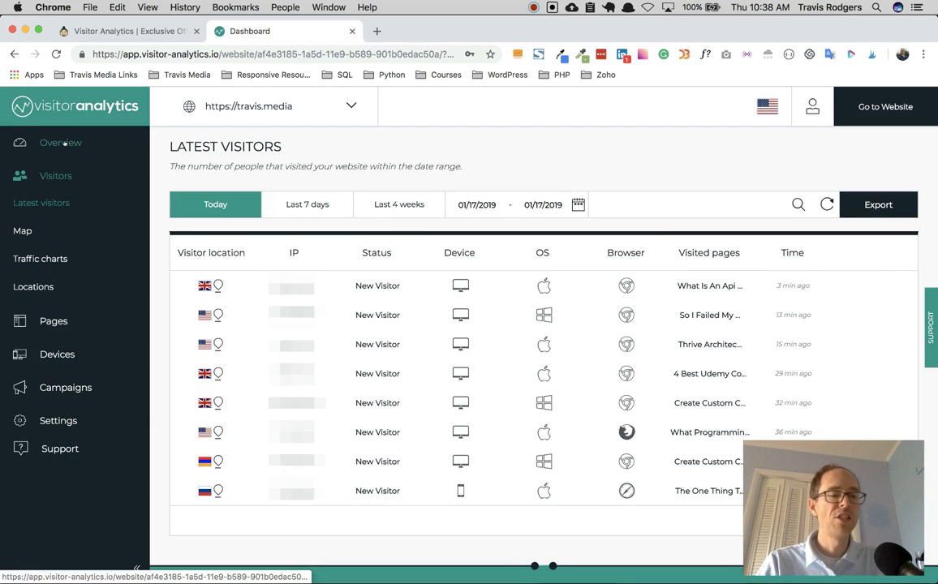
Step: Return to the Overview and open the full report behind the Visitors widget
{"action": "left_click", "coordinate": [64, 143]}
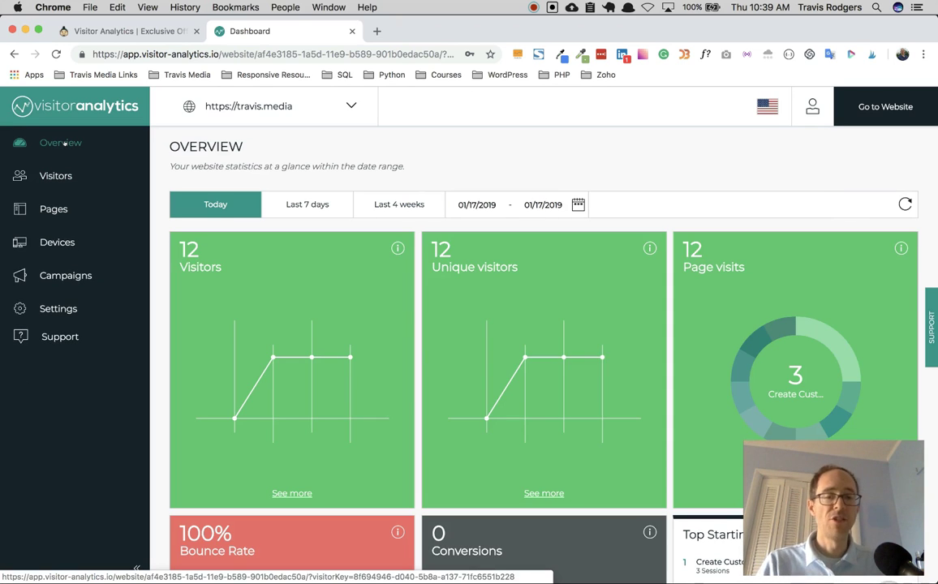
{"action": "scroll", "coordinate": [252, 280], "scroll_direction": "down", "scroll_amount": 1}
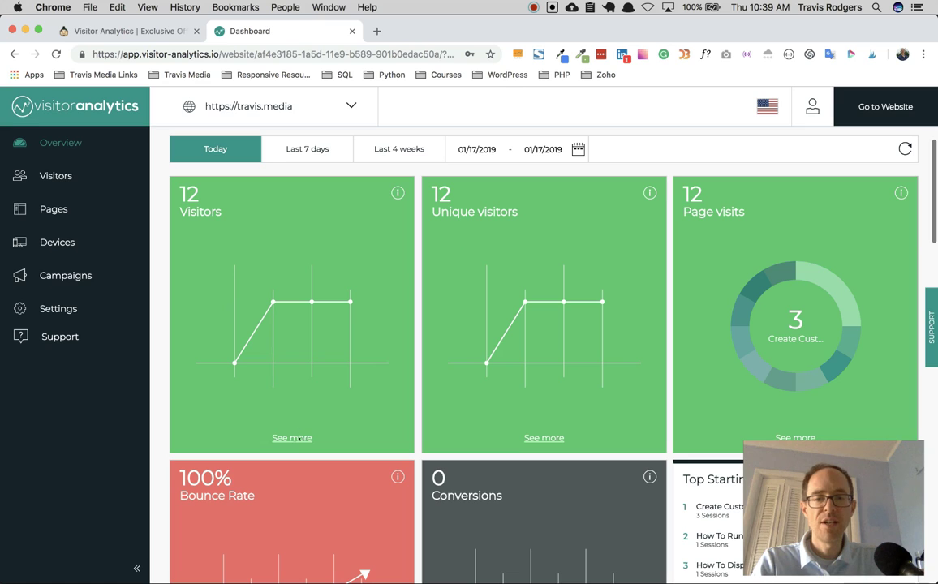
{"action": "left_click", "coordinate": [292, 438]}
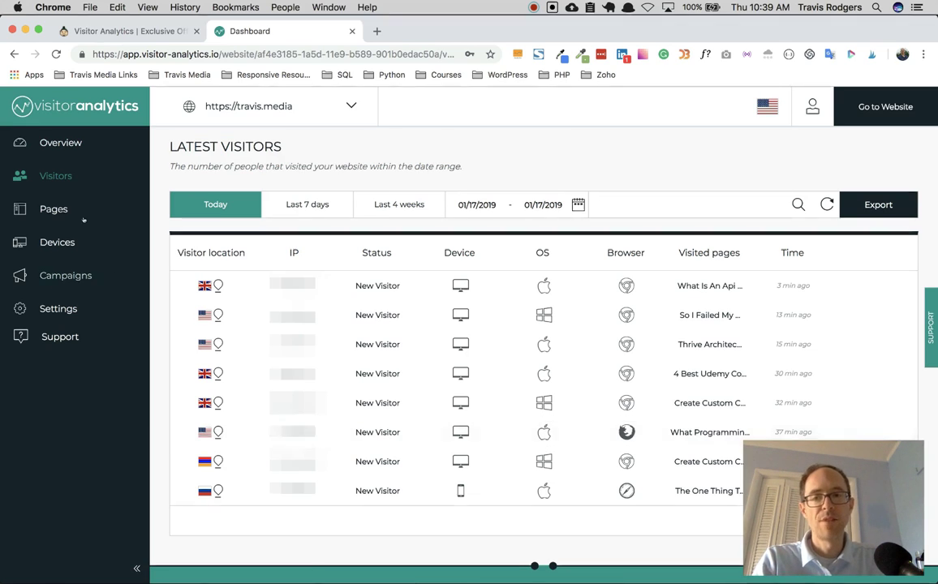
{"action": "left_click", "coordinate": [58, 179]}
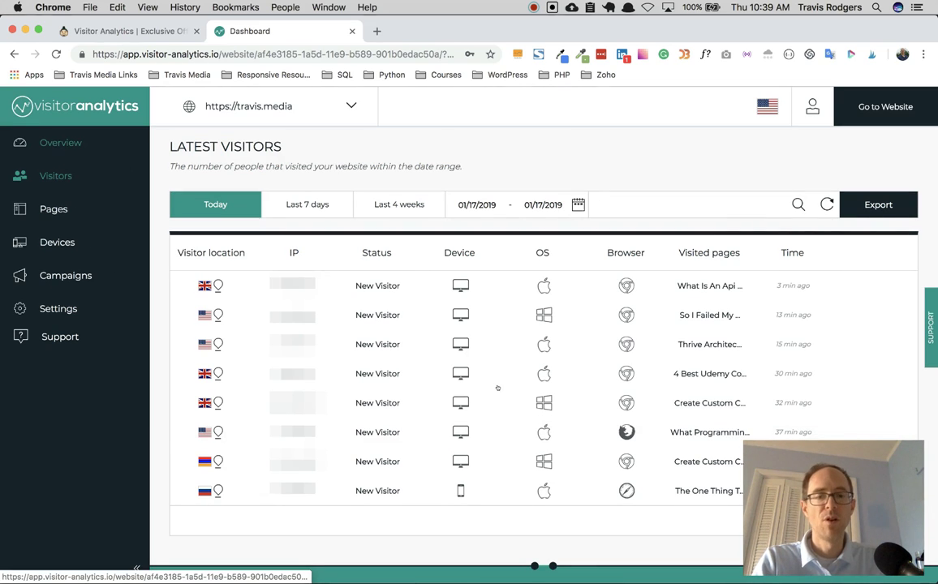
Step: Go back to the Overview, open the full report behind Top Starting Pages and examine the landing pages chart
{"action": "key", "text": "super+Left"}
{"action": "scroll", "coordinate": [498, 388], "scroll_direction": "down", "scroll_amount": 5}
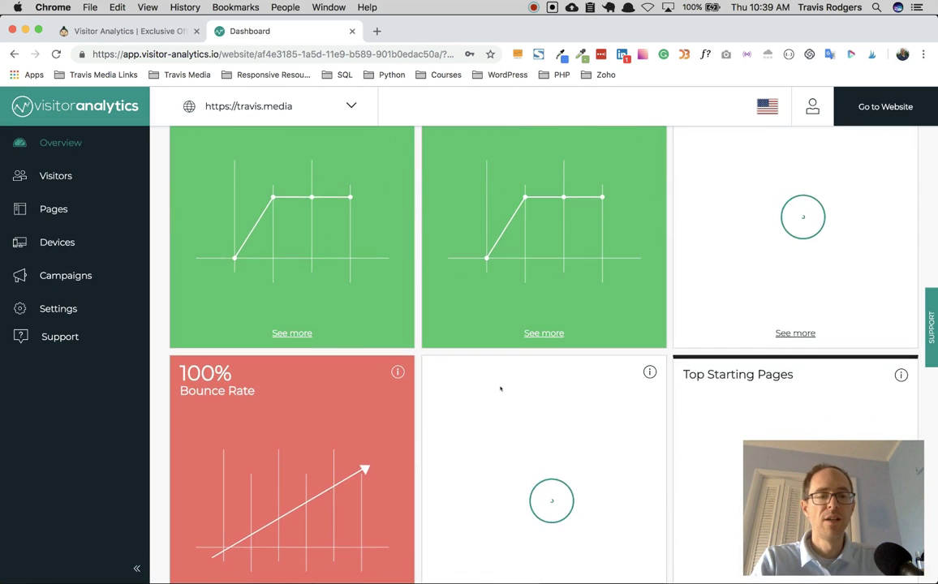
{"action": "scroll", "coordinate": [500, 388], "scroll_direction": "down", "scroll_amount": 2}
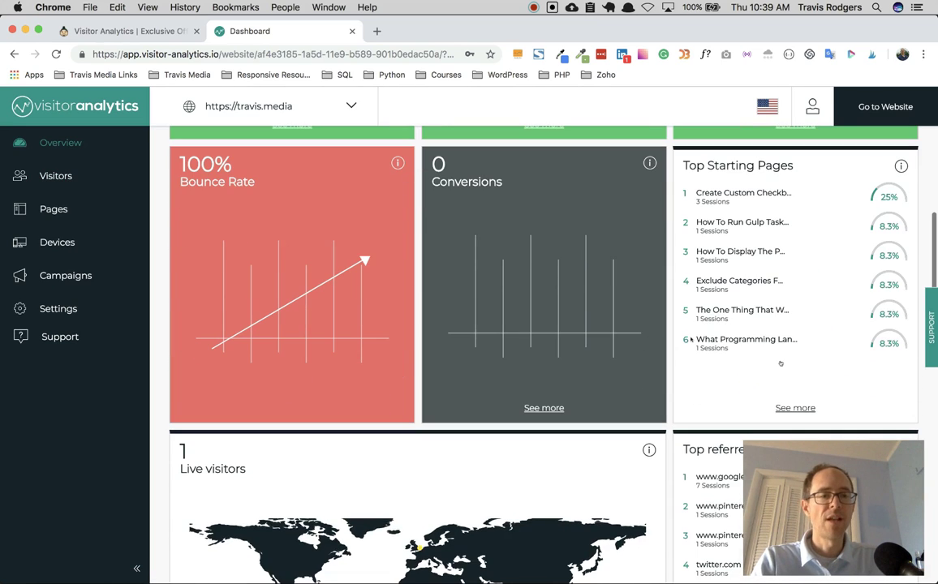
{"action": "left_click", "coordinate": [794, 408]}
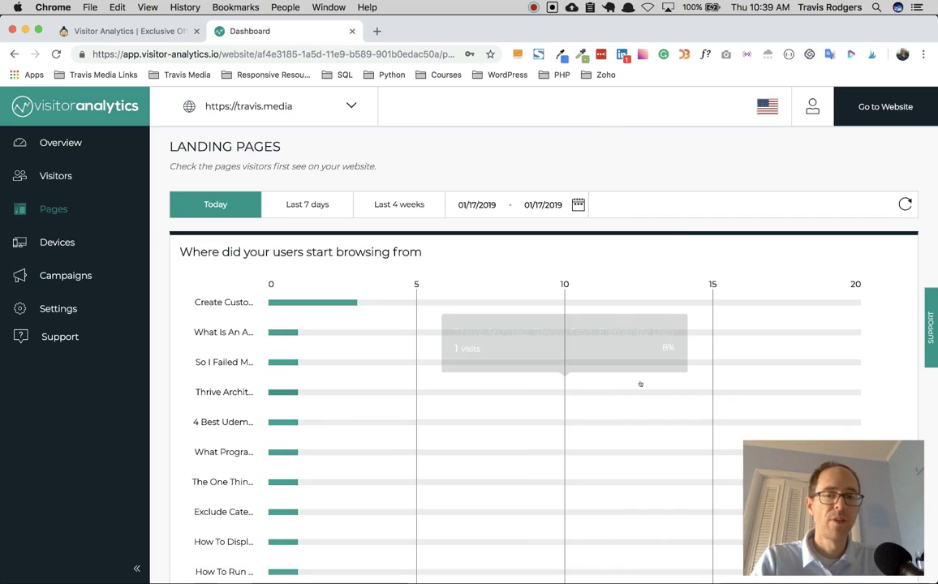
{"action": "scroll", "coordinate": [639, 384], "scroll_direction": "down", "scroll_amount": 3}
{"action": "mouse_move", "coordinate": [640, 384]}
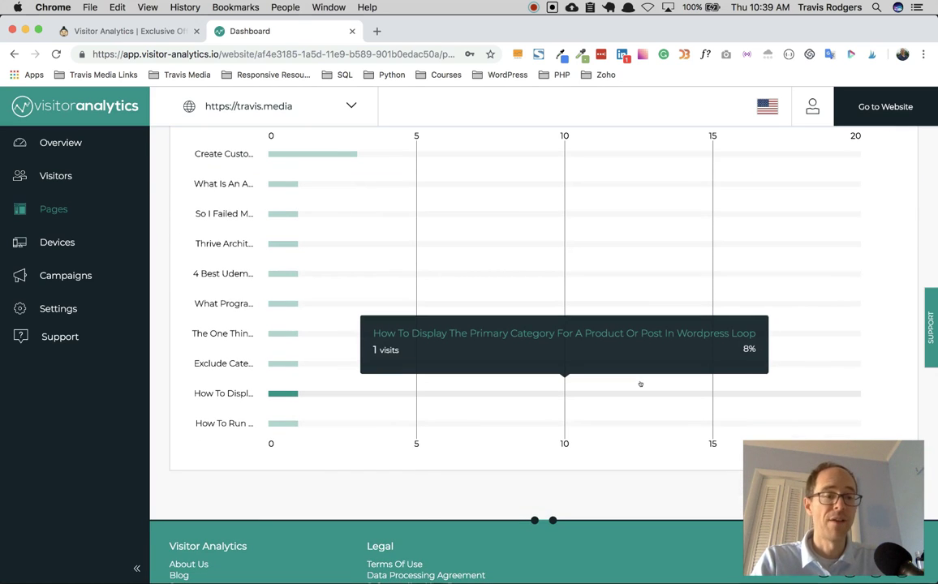
{"action": "scroll", "coordinate": [640, 383], "scroll_direction": "up", "scroll_amount": 3}
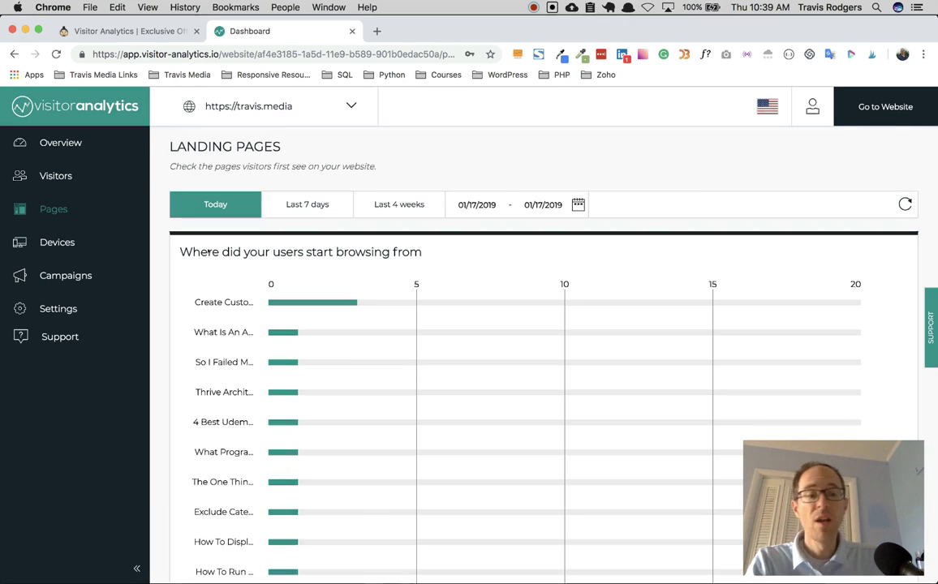
Step: View the history of the first visitor in the Latest visitors list, followed by the visitor location map
{"action": "left_click", "coordinate": [57, 175]}
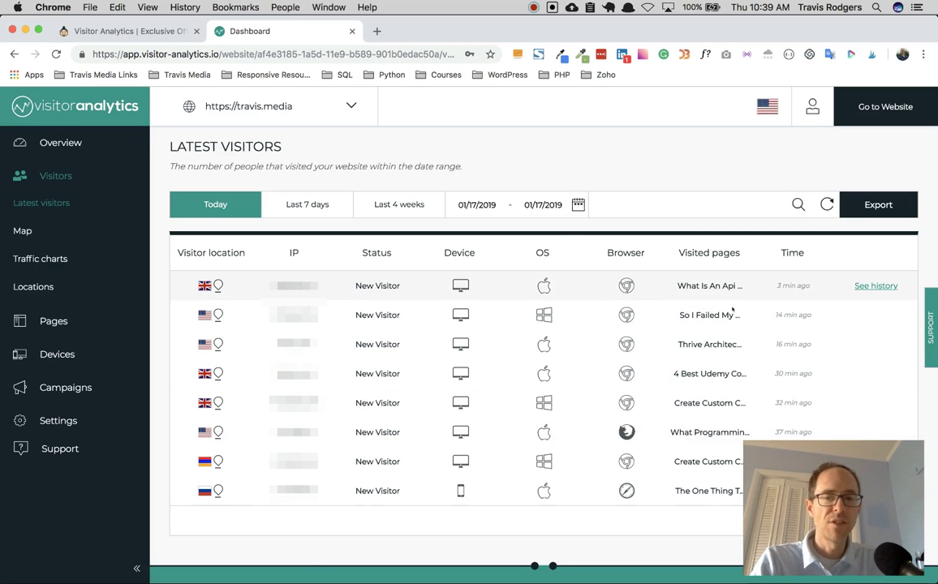
{"action": "left_click", "coordinate": [873, 285]}
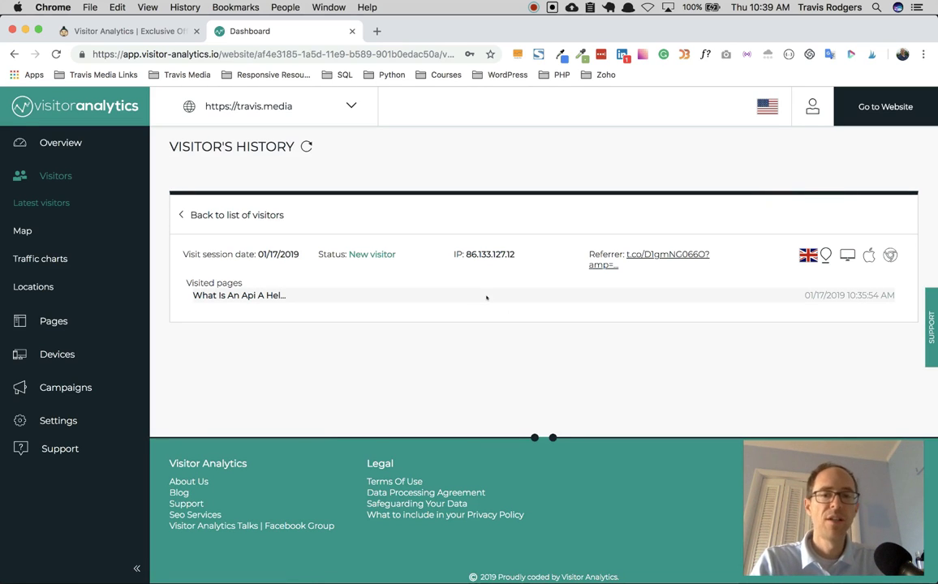
{"action": "left_click", "coordinate": [29, 231]}
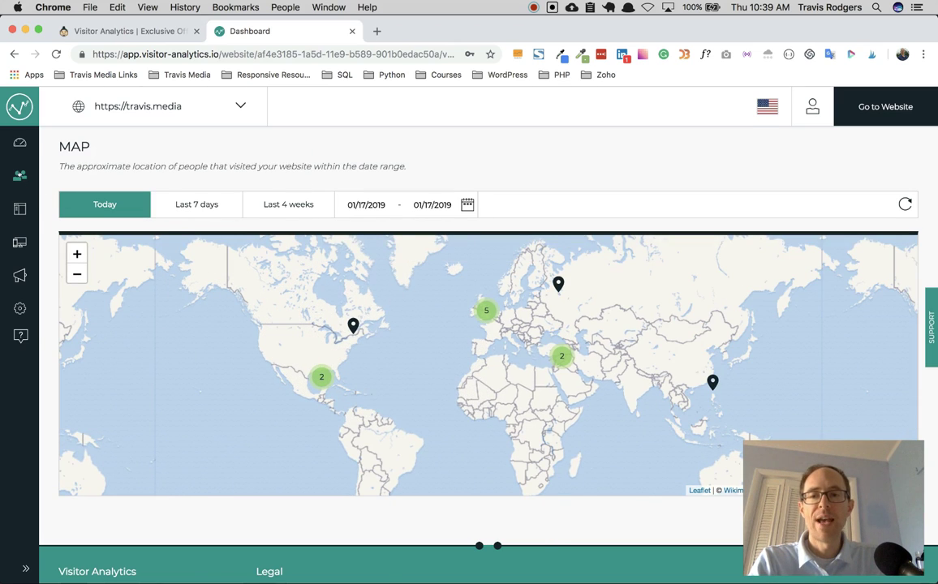
Step: Open Traffic charts and examine the visitor and page load charts by hour, month and week days
{"action": "mouse_move", "coordinate": [54, 266]}
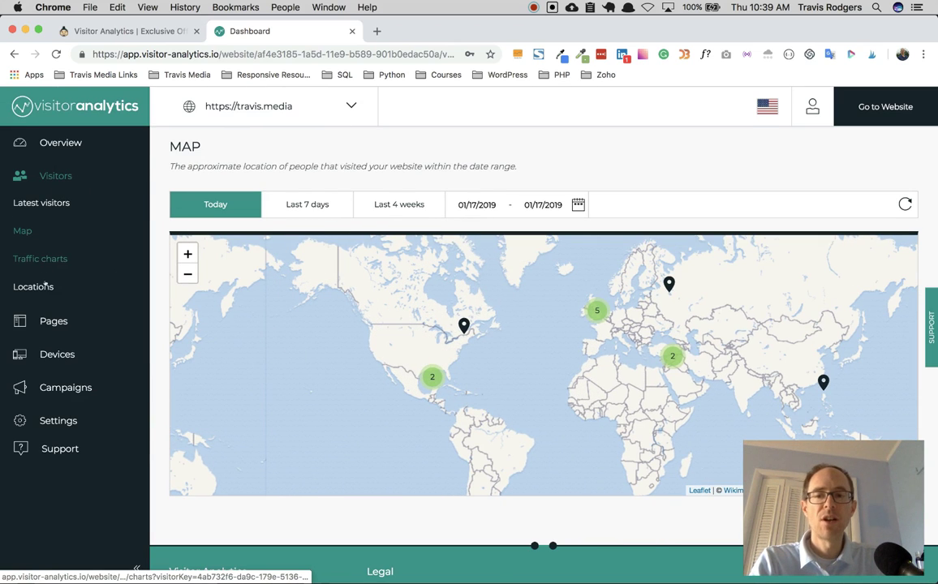
{"action": "left_click", "coordinate": [41, 259]}
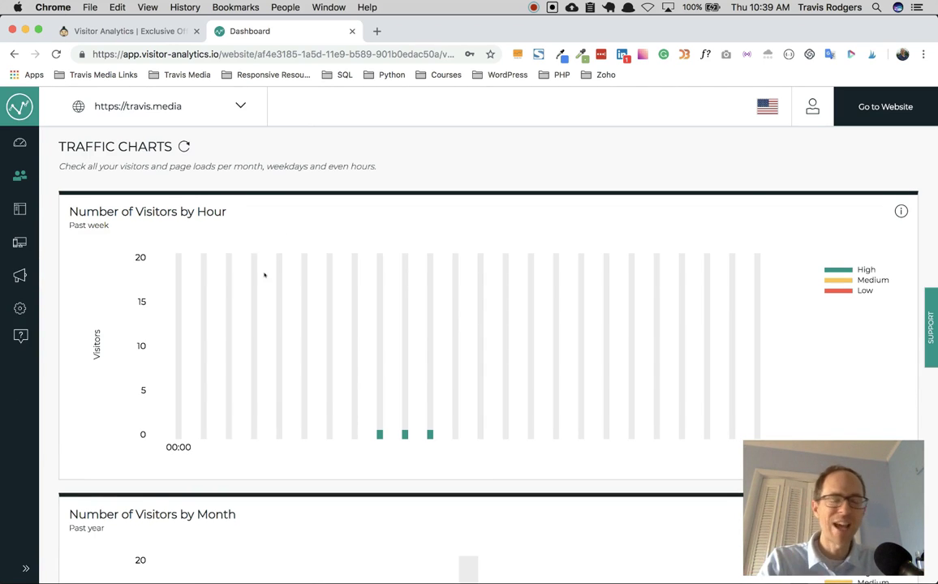
{"action": "scroll", "coordinate": [332, 398], "scroll_direction": "down", "scroll_amount": 2}
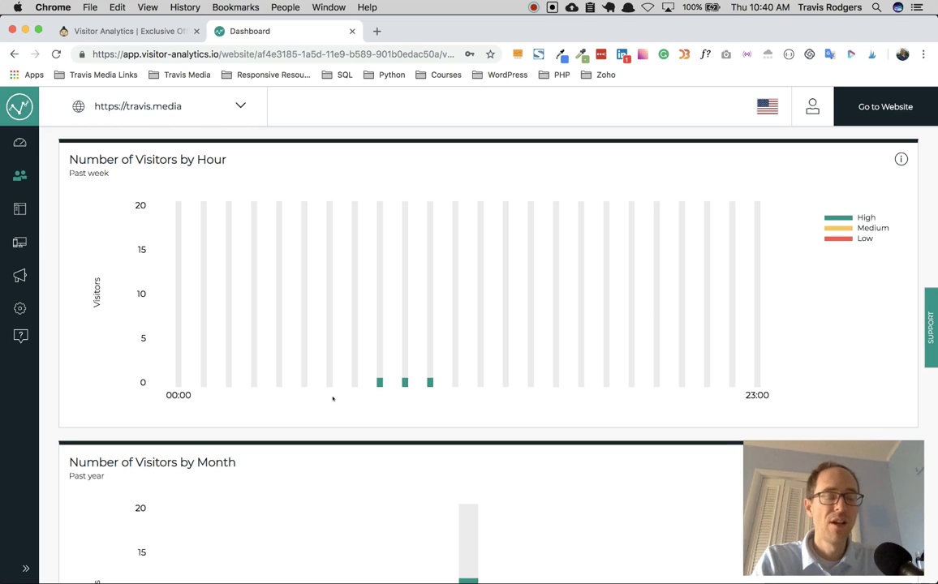
{"action": "mouse_move", "coordinate": [376, 382]}
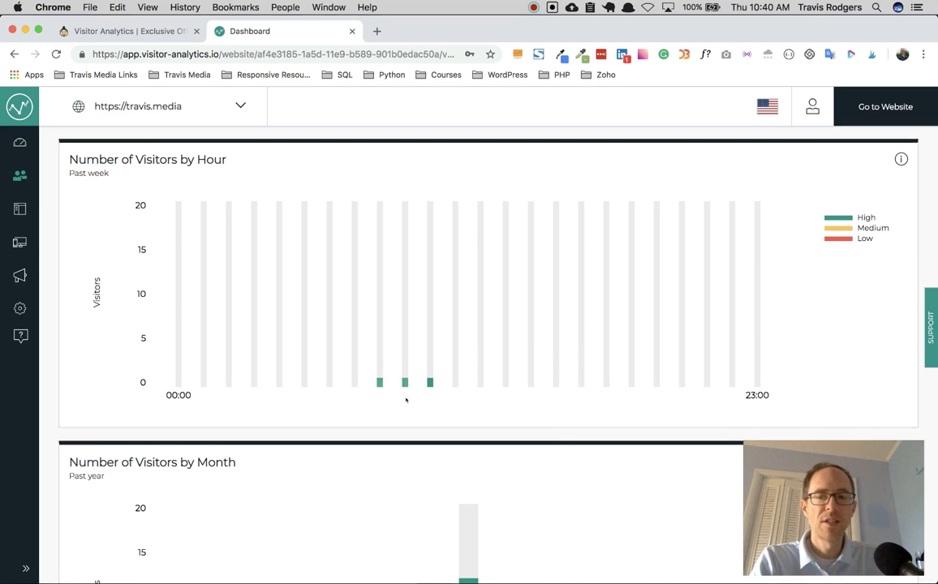
{"action": "scroll", "coordinate": [407, 389], "scroll_direction": "down", "scroll_amount": 5}
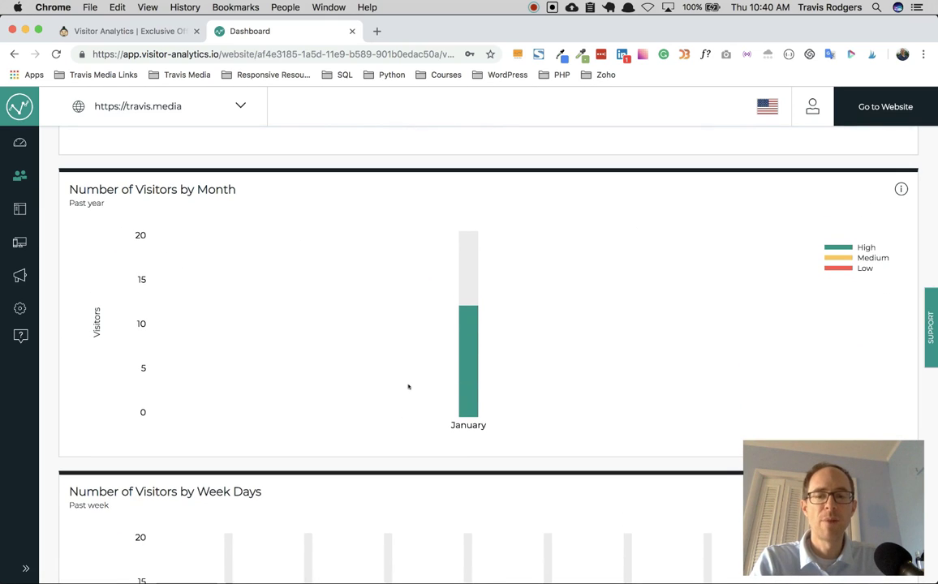
{"action": "scroll", "coordinate": [408, 386], "scroll_direction": "down", "scroll_amount": 7}
{"action": "scroll", "coordinate": [408, 387], "scroll_direction": "down", "scroll_amount": 4}
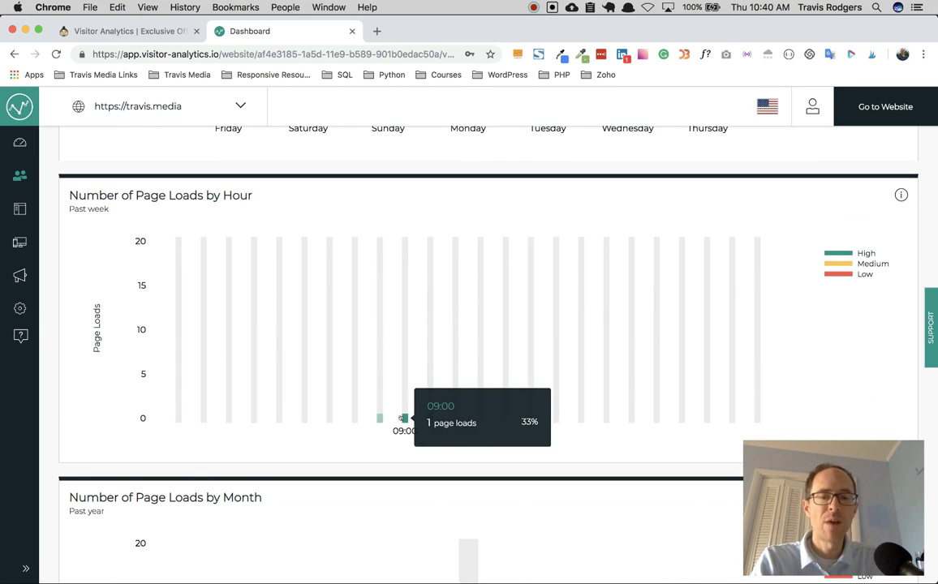
{"action": "scroll", "coordinate": [403, 417], "scroll_direction": "down", "scroll_amount": 5}
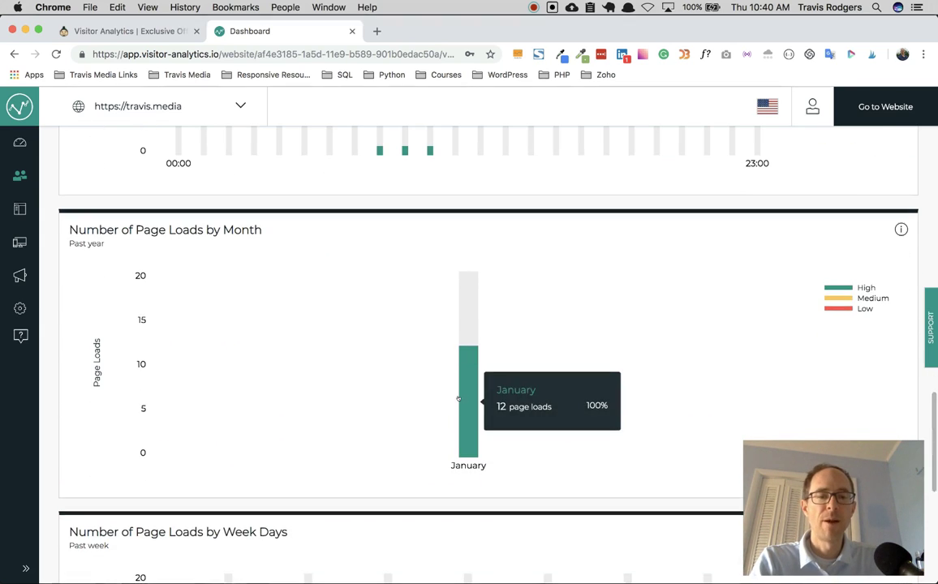
{"action": "scroll", "coordinate": [376, 406], "scroll_direction": "down", "scroll_amount": 6}
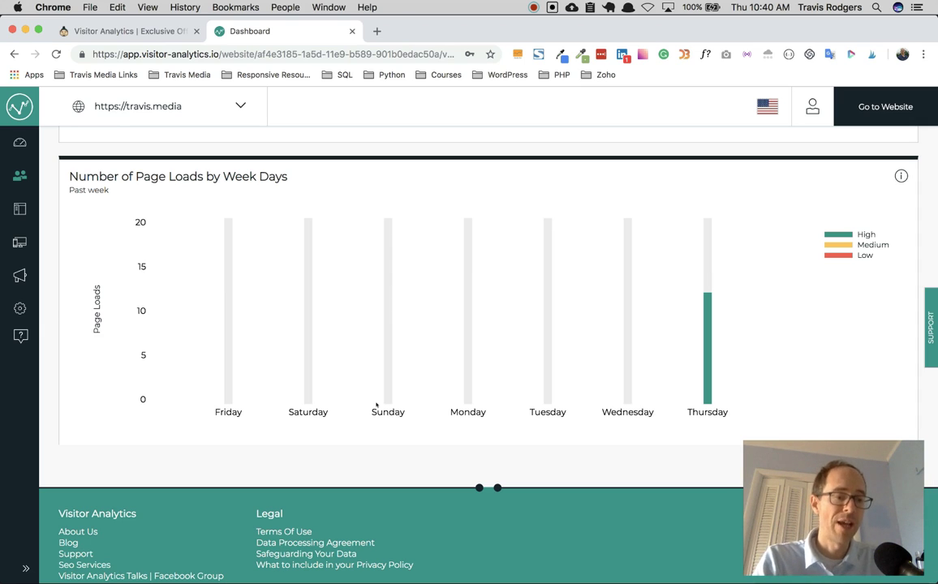
{"action": "scroll", "coordinate": [372, 393], "scroll_direction": "up", "scroll_amount": 10}
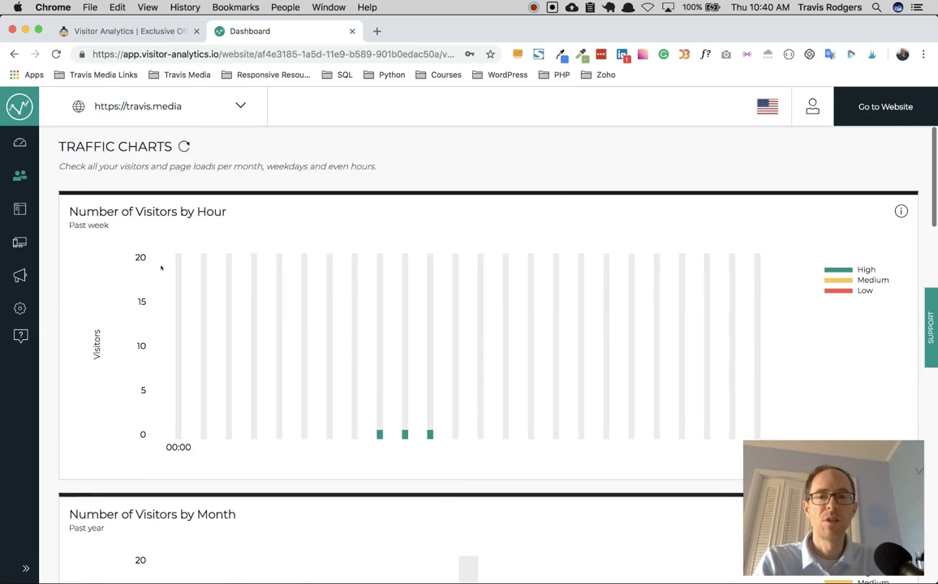
Step: Return from the traffic charts to the Latest visitors list
{"action": "left_click", "coordinate": [25, 568]}
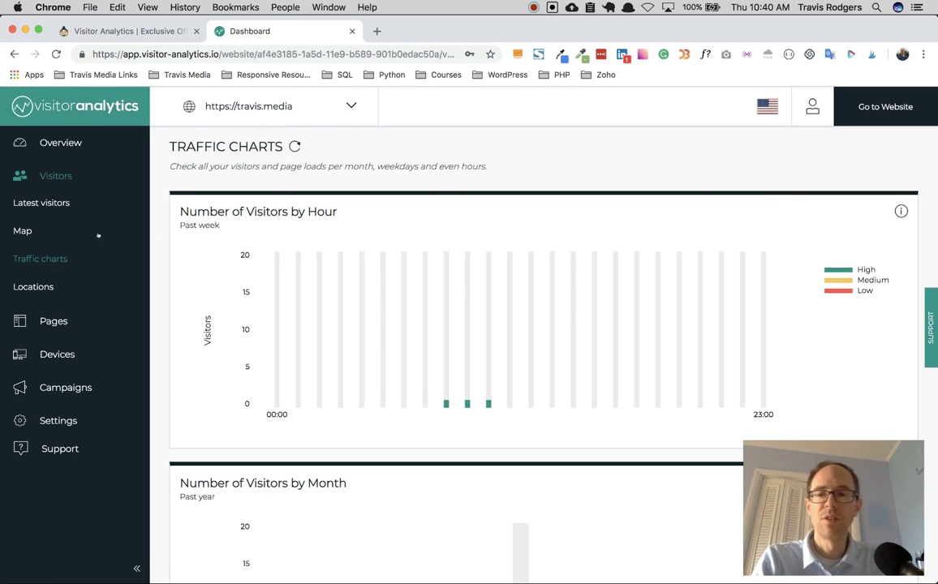
{"action": "left_click", "coordinate": [64, 203]}
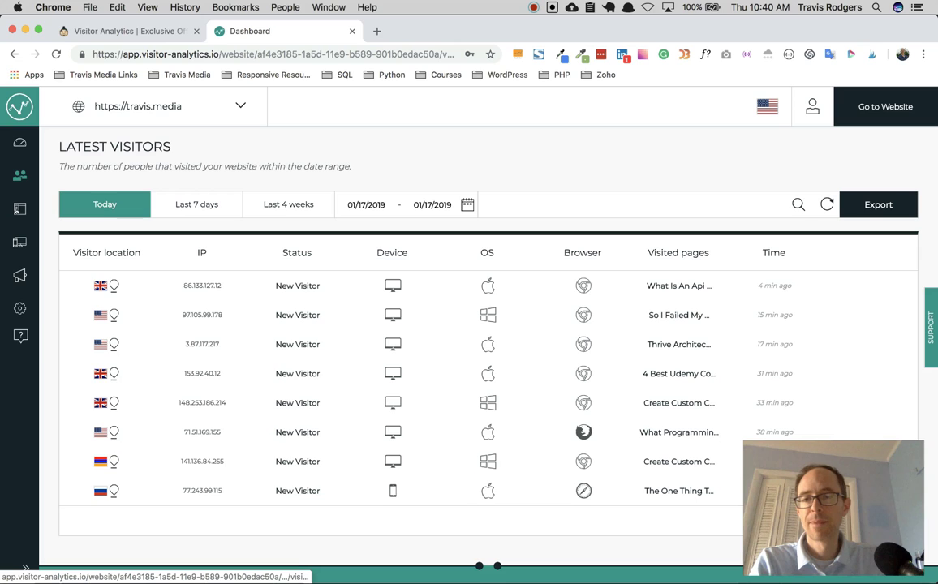
Step: View the Page visits report and the Landing pages report for today's visits to travis.media
{"action": "left_click", "coordinate": [20, 209]}
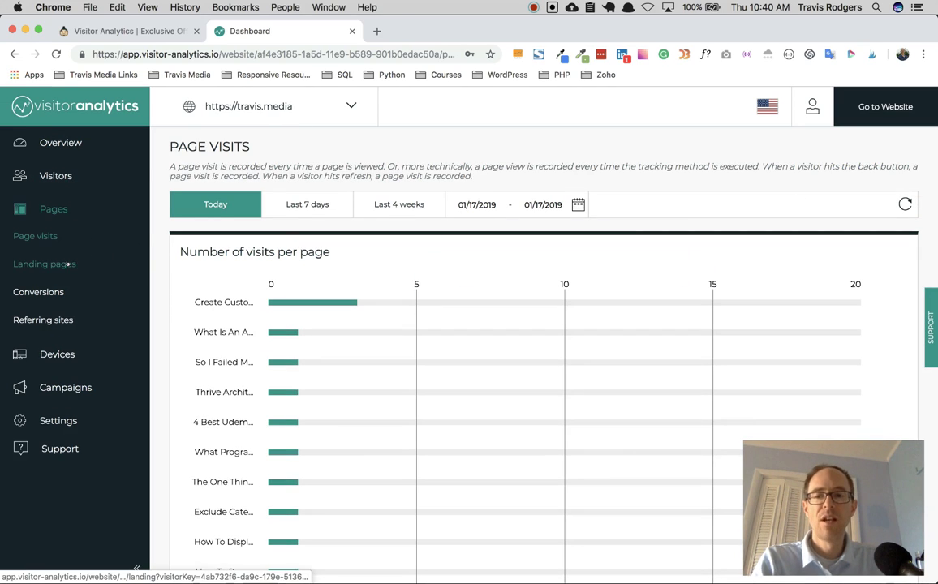
{"action": "left_click", "coordinate": [72, 264]}
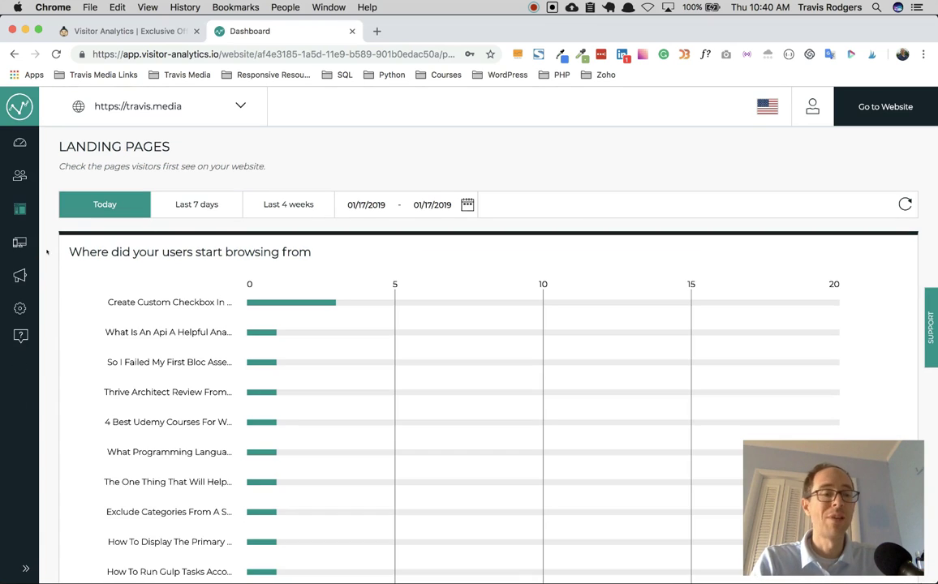
{"action": "left_click", "coordinate": [32, 276]}
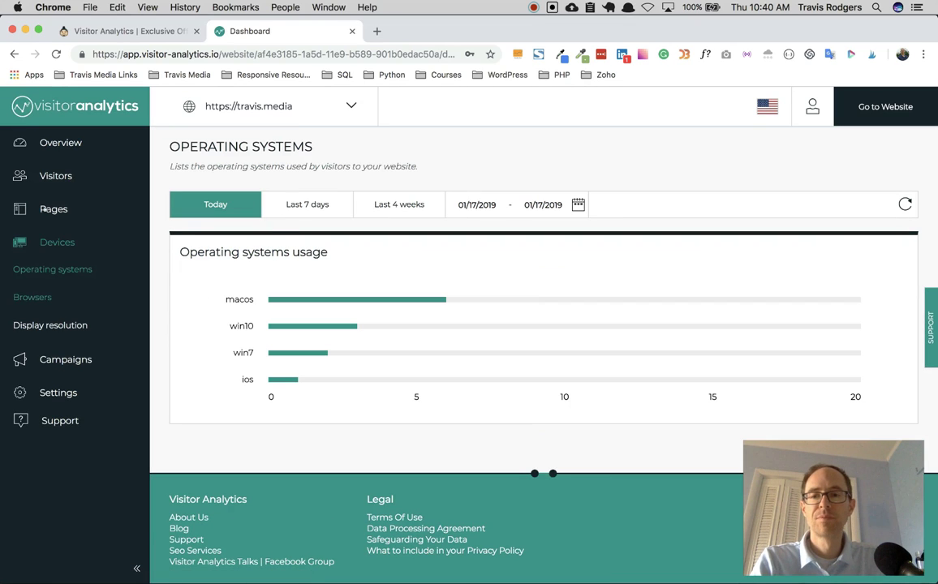
Step: Open the Referring sites report and examine the visitor share of Google, Twitter and the Pinterest domains
{"action": "left_click", "coordinate": [44, 209]}
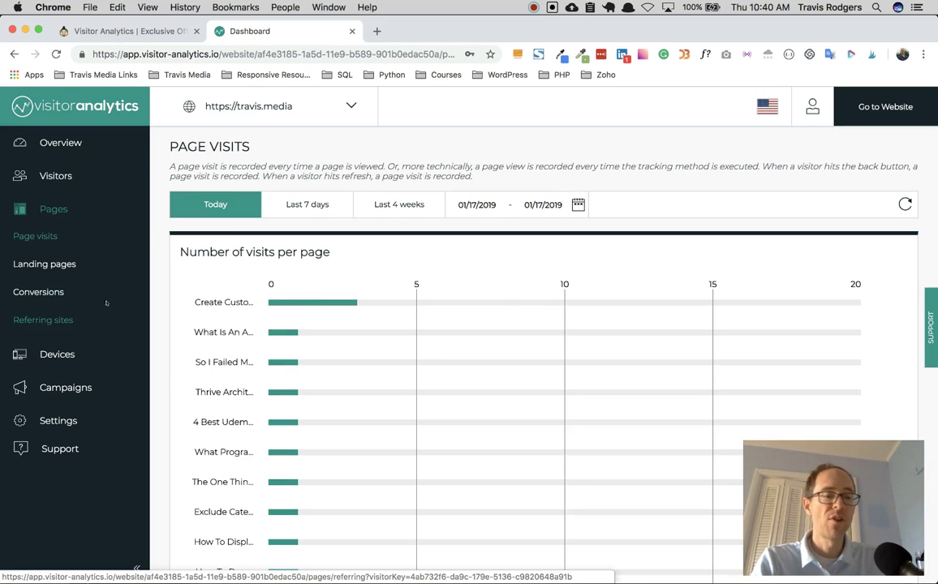
{"action": "left_click", "coordinate": [49, 319]}
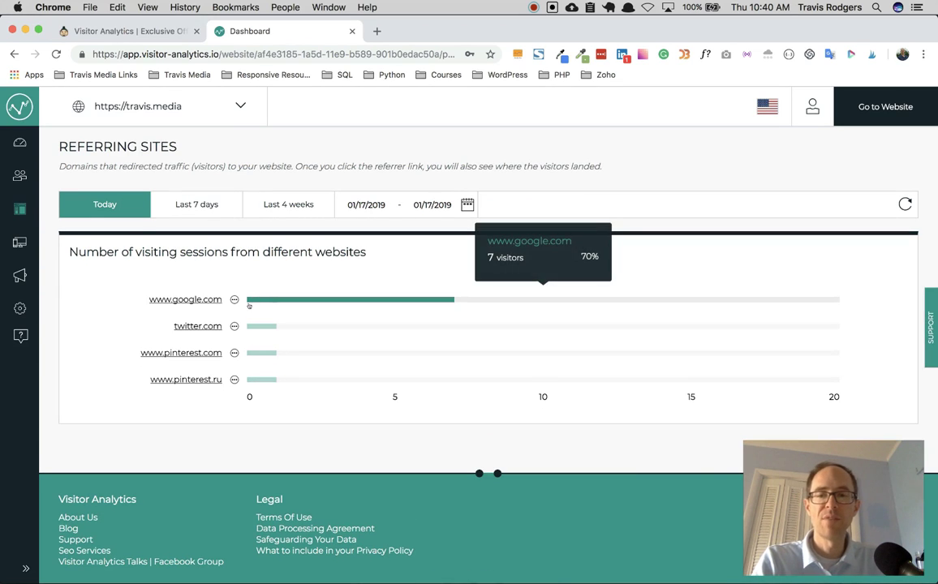
{"action": "scroll", "coordinate": [240, 295], "scroll_direction": "down", "scroll_amount": 1}
{"action": "mouse_move", "coordinate": [286, 270]}
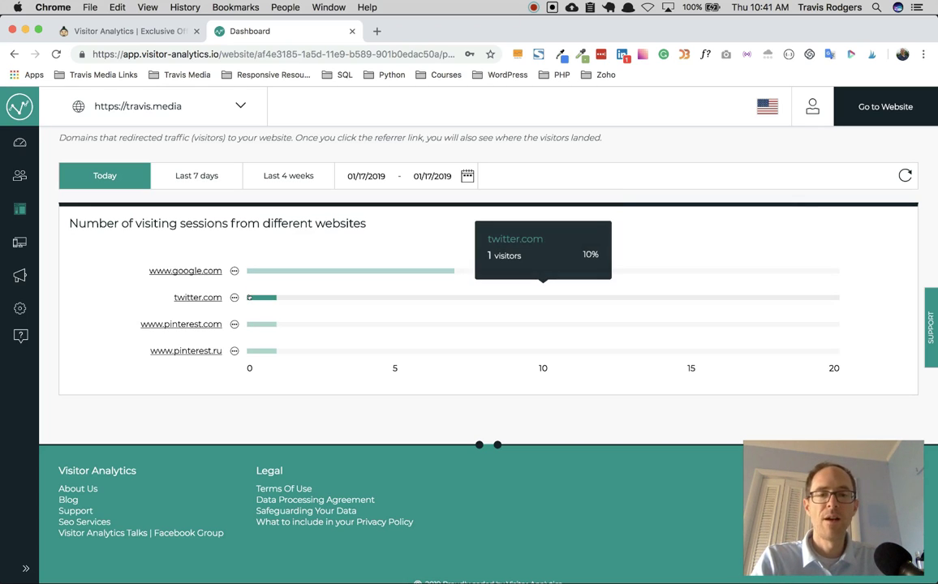
{"action": "mouse_move", "coordinate": [255, 322]}
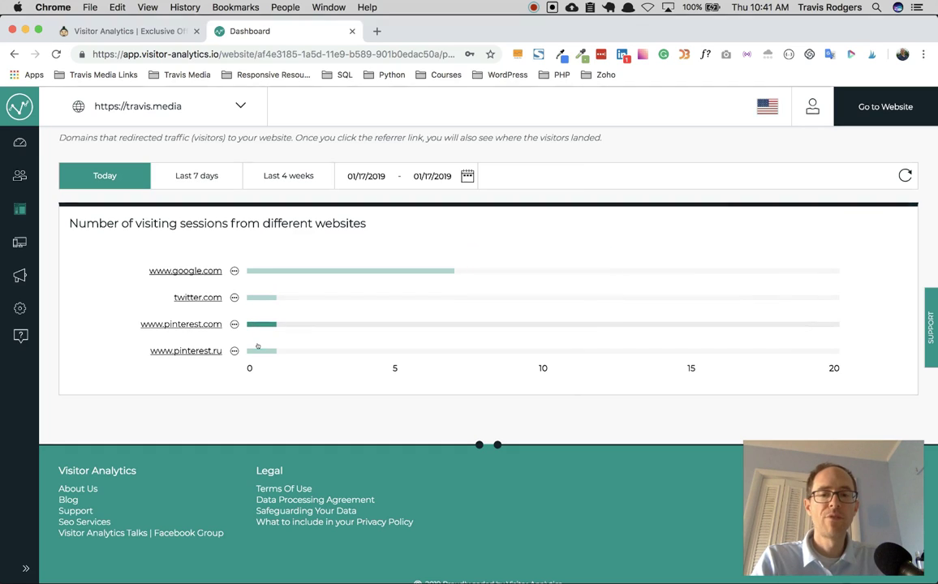
{"action": "mouse_move", "coordinate": [258, 347]}
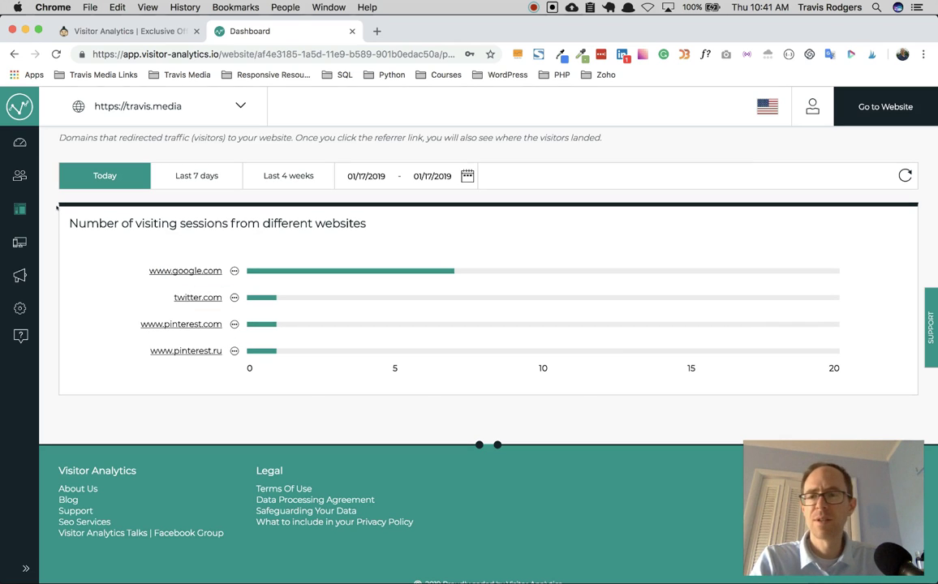
Step: View the operating systems usage chart for visitor devices, followed by the Campaigns' Overview for travis.media
{"action": "left_click", "coordinate": [20, 241]}
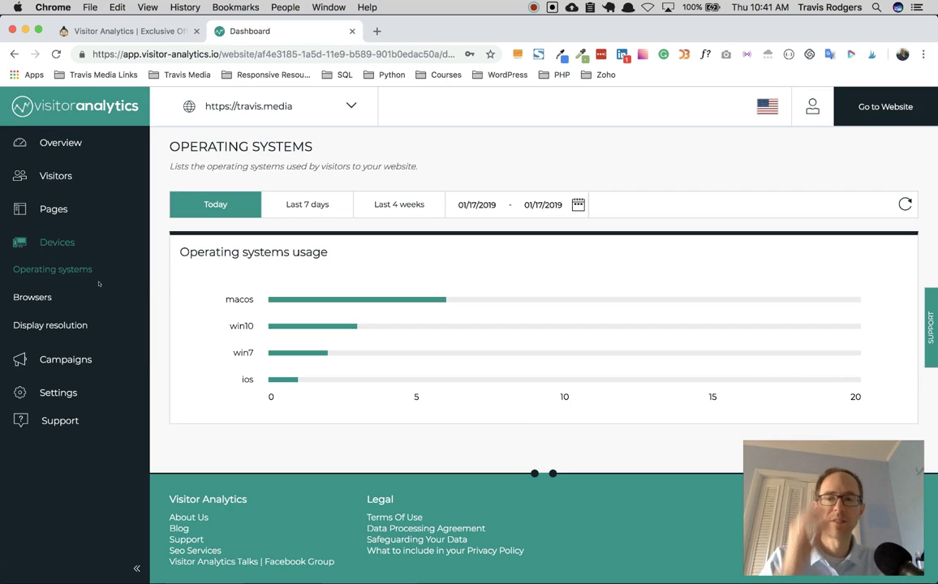
{"action": "mouse_move", "coordinate": [280, 299]}
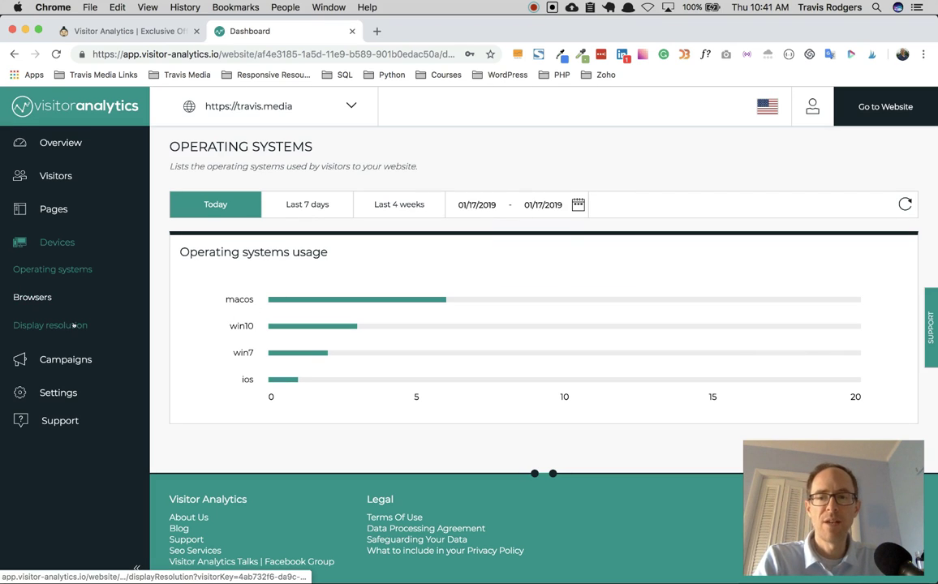
{"action": "left_click", "coordinate": [73, 359]}
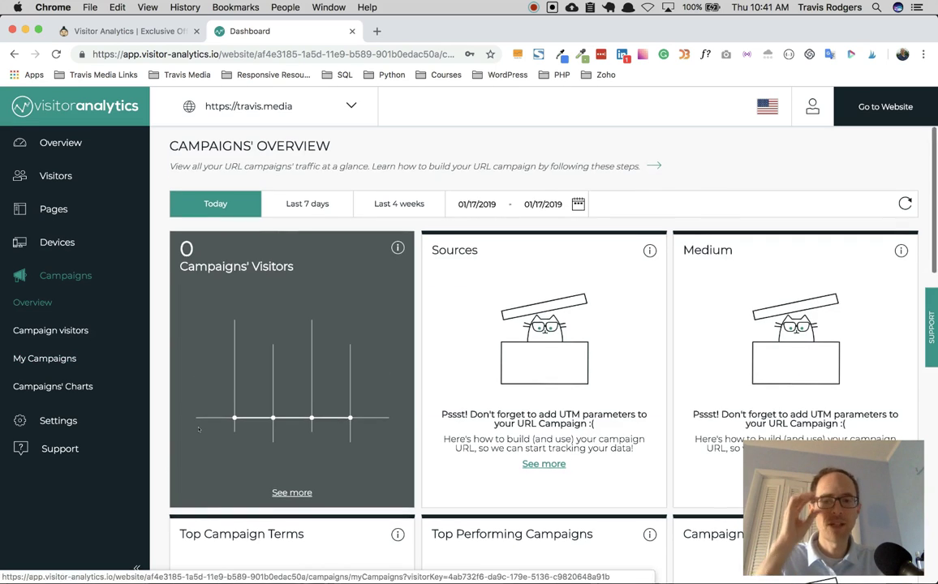
{"action": "scroll", "coordinate": [244, 284], "scroll_direction": "down", "scroll_amount": 2}
{"action": "scroll", "coordinate": [308, 203], "scroll_direction": "up", "scroll_amount": 2}
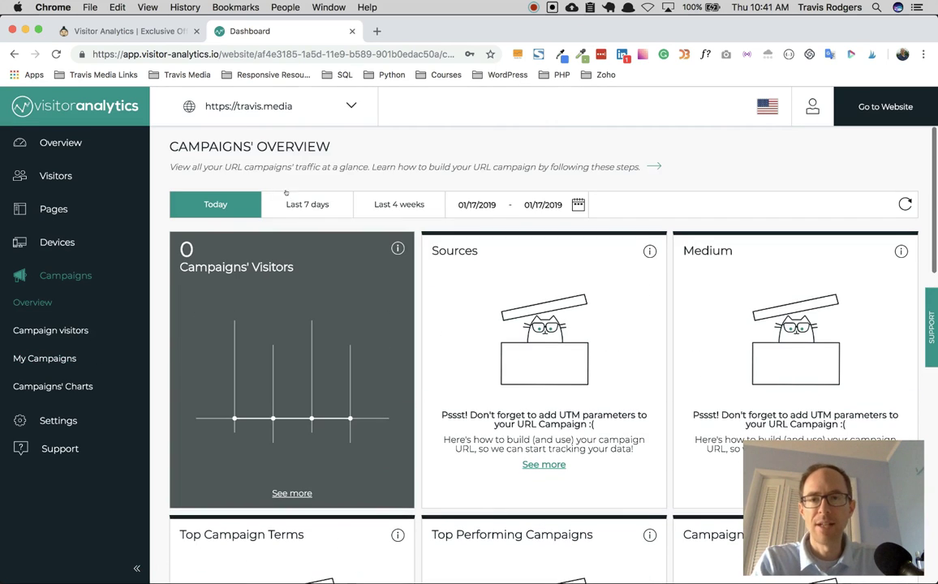
Step: Switch the Campaigns' Overview to the learntocodeblueprint.com website
{"action": "left_click", "coordinate": [349, 106]}
{"action": "left_click", "coordinate": [349, 106]}
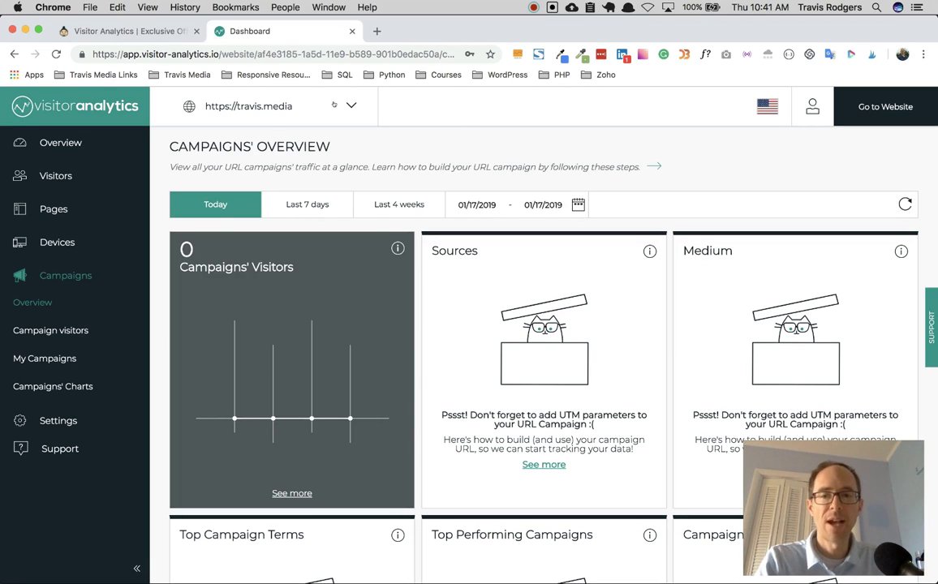
{"action": "left_click", "coordinate": [335, 104]}
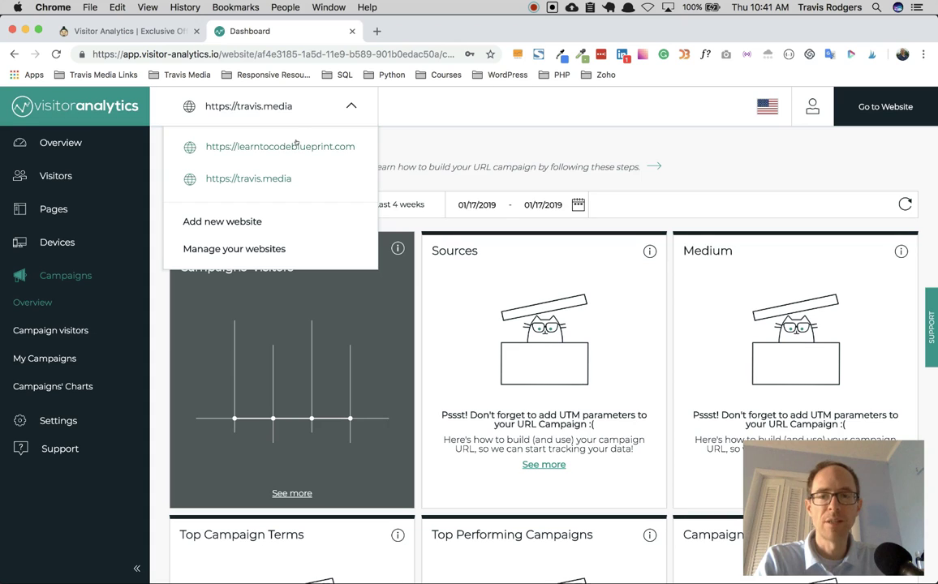
{"action": "left_click", "coordinate": [268, 147]}
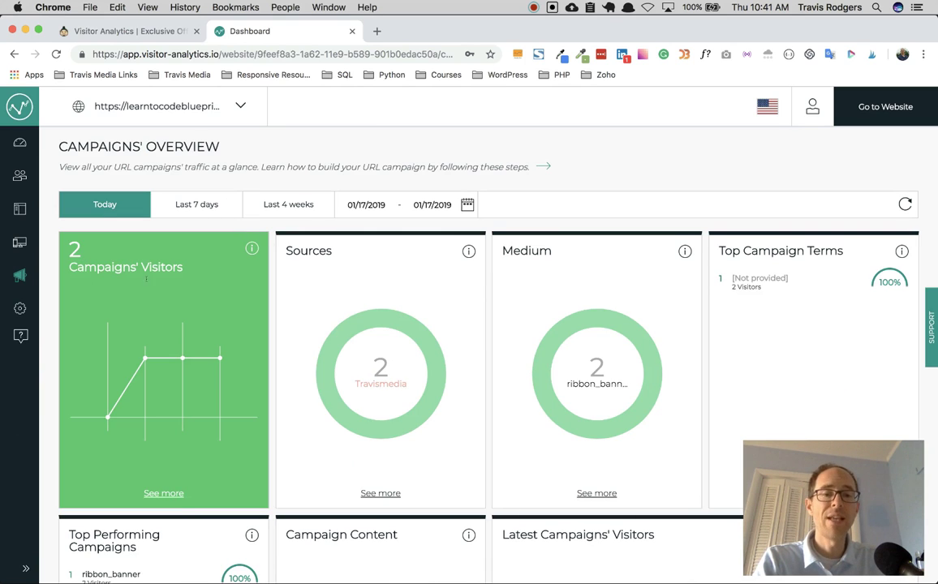
Step: Examine the campaign sources, medium, terms and content widgets, and highlight the ribbon_banner entry under Top Performing Campaigns
{"action": "scroll", "coordinate": [259, 327], "scroll_direction": "down", "scroll_amount": 2}
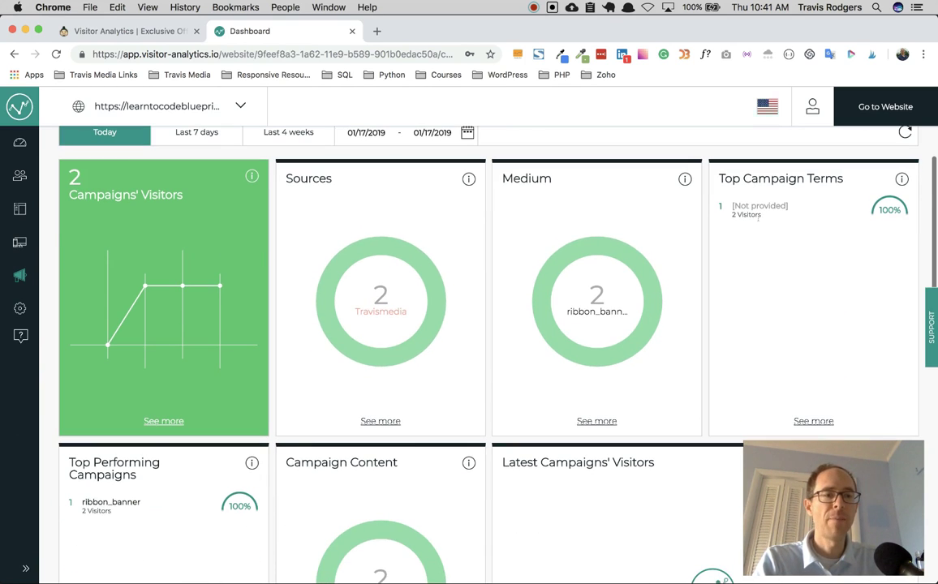
{"action": "scroll", "coordinate": [758, 214], "scroll_direction": "down", "scroll_amount": 1}
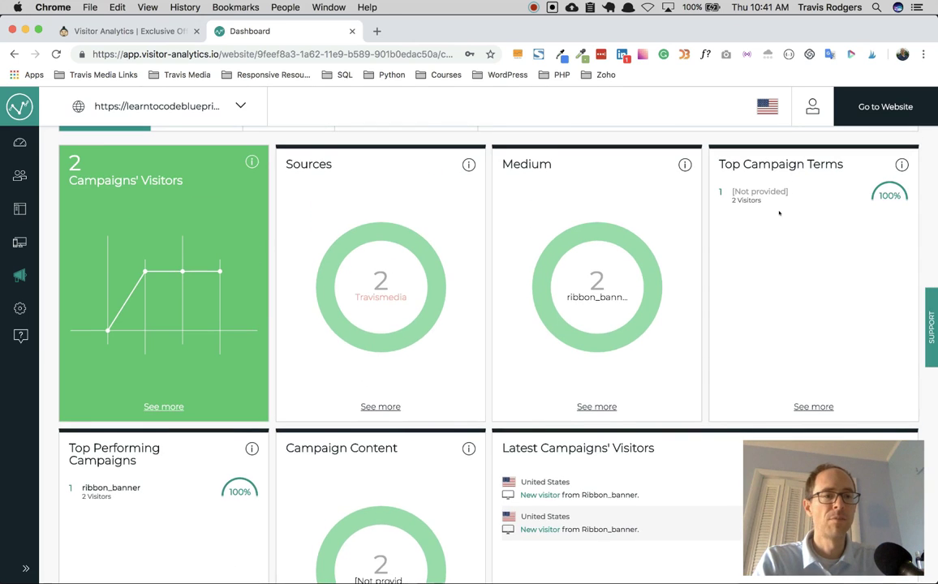
{"action": "scroll", "coordinate": [778, 213], "scroll_direction": "down", "scroll_amount": 5}
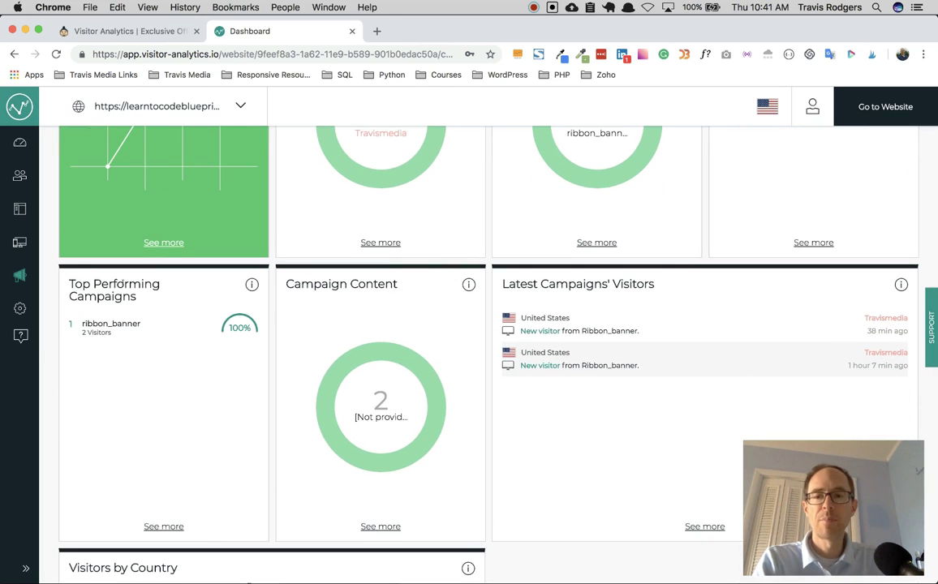
{"action": "left_click_drag", "start_coordinate": [81, 323], "coordinate": [137, 322]}
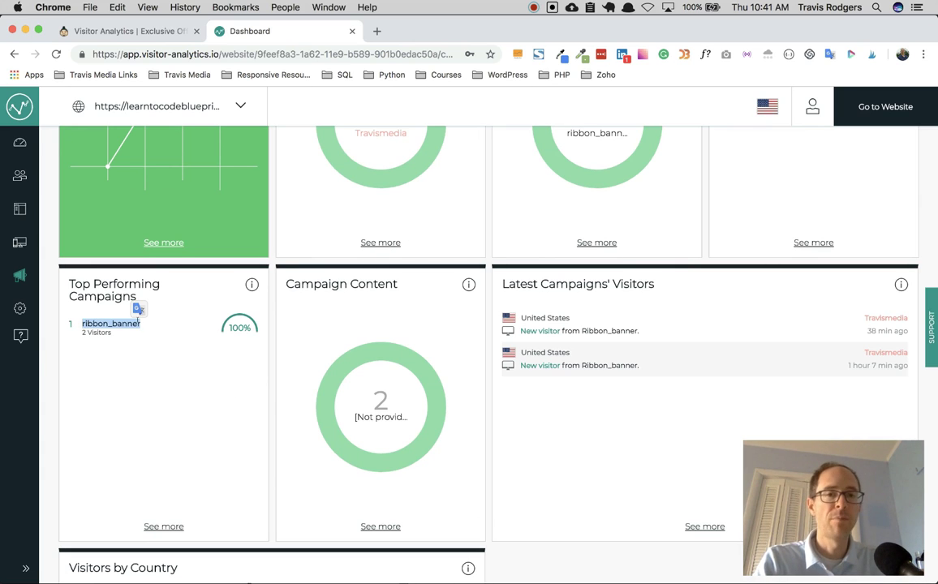
{"action": "scroll", "coordinate": [138, 323], "scroll_direction": "up", "scroll_amount": 1}
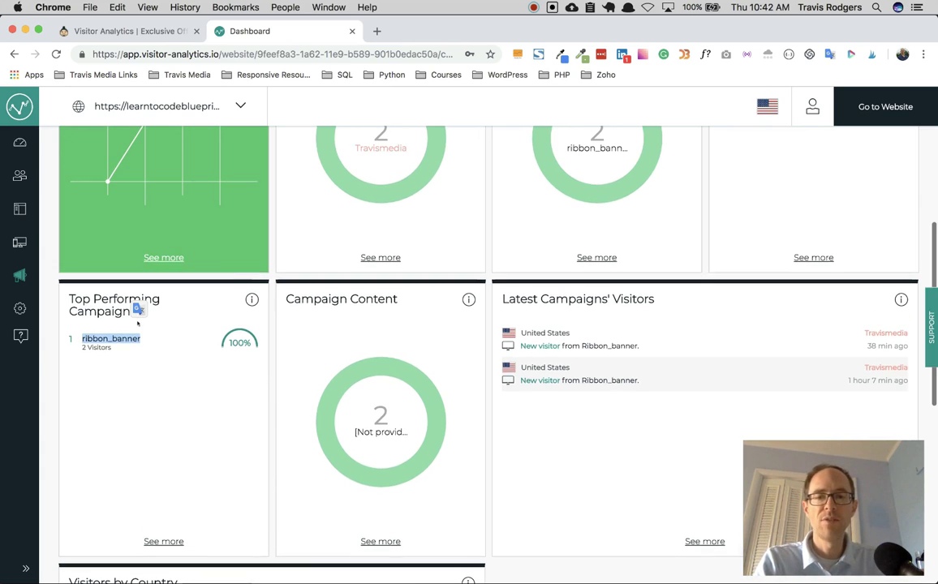
Step: Open the full report behind the Campaigns' Visitors widget, inspect the visitor list and return to the Campaigns' Overview
{"action": "left_click", "coordinate": [163, 257]}
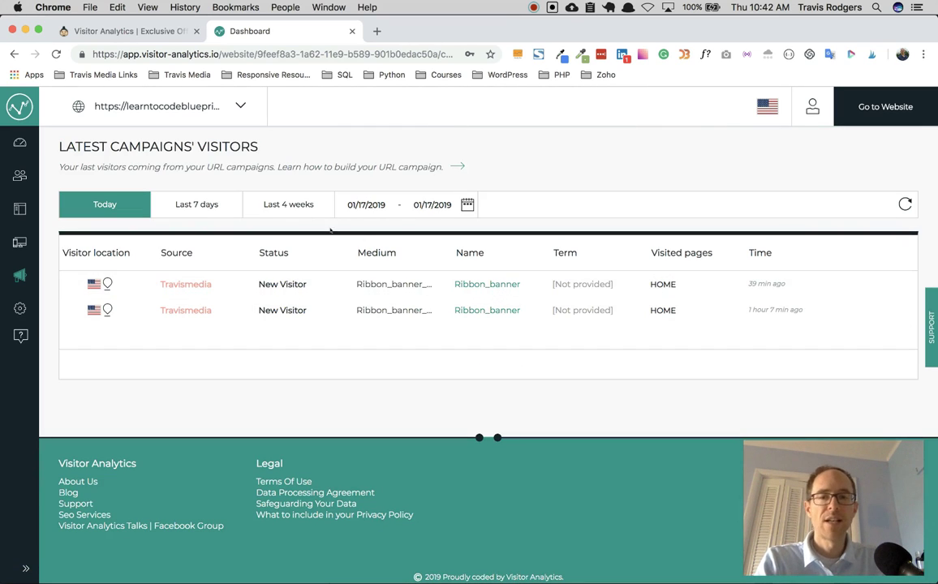
{"action": "mouse_move", "coordinate": [165, 204]}
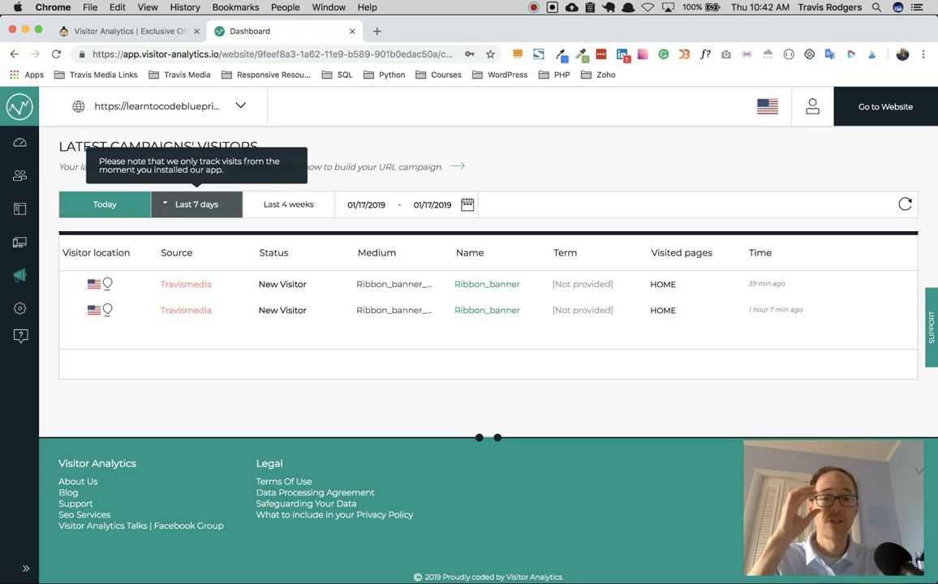
{"action": "left_click", "coordinate": [15, 53]}
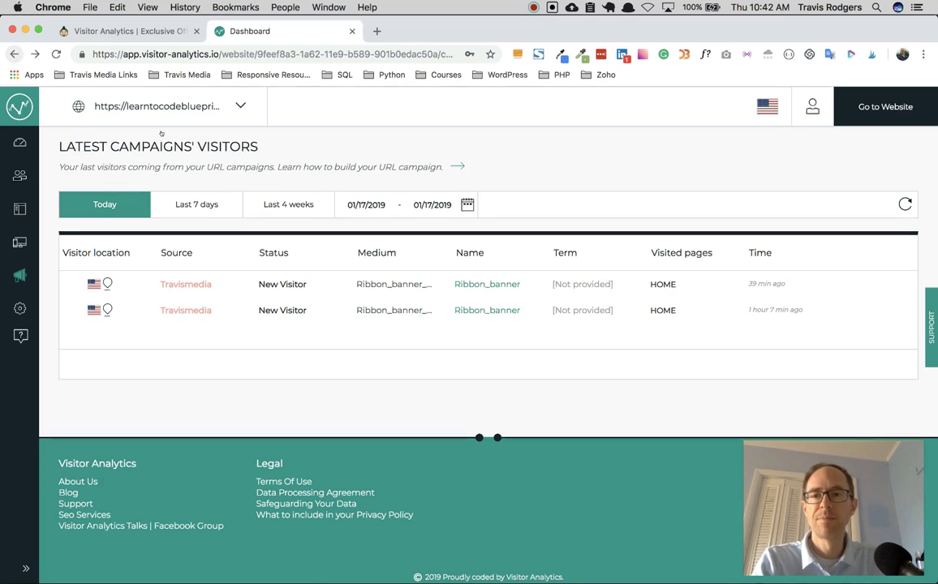
Step: Examine the campaign name and source in the Latest Campaigns' Visitors widget, and the Visitors by Country map
{"action": "scroll", "coordinate": [382, 381], "scroll_direction": "down", "scroll_amount": 1}
{"action": "scroll", "coordinate": [383, 381], "scroll_direction": "down", "scroll_amount": 5}
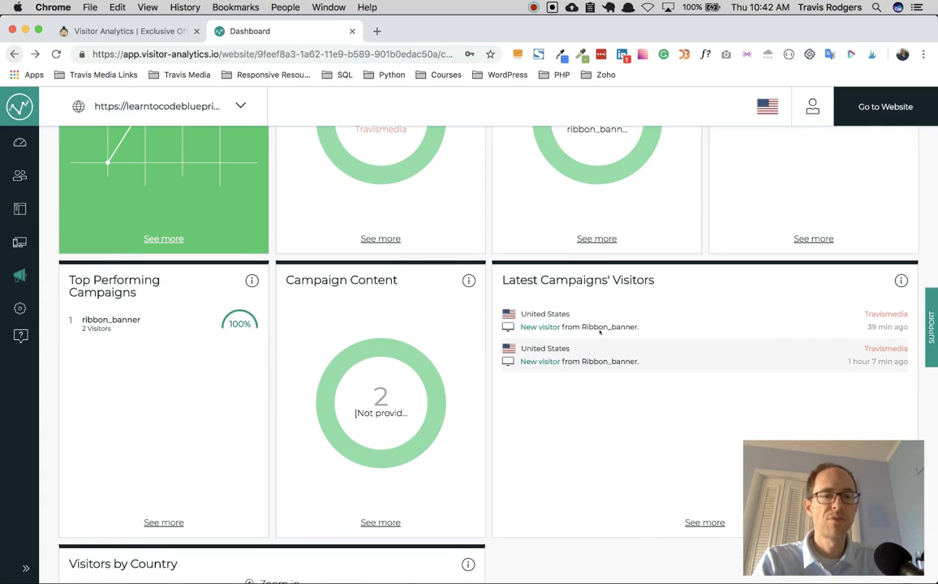
{"action": "left_click_drag", "start_coordinate": [580, 361], "coordinate": [630, 361]}
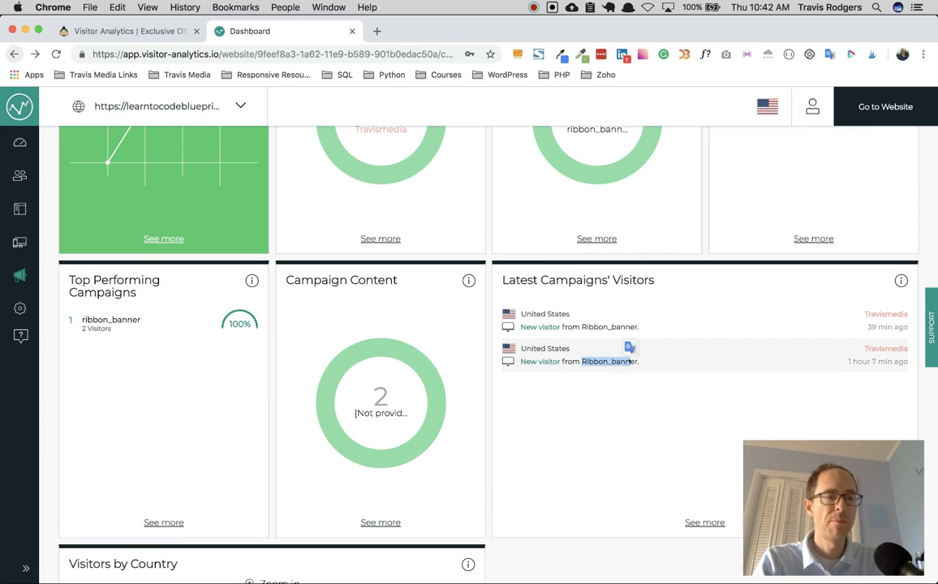
{"action": "scroll", "coordinate": [630, 361], "scroll_direction": "down", "scroll_amount": 1}
{"action": "left_click", "coordinate": [870, 280]}
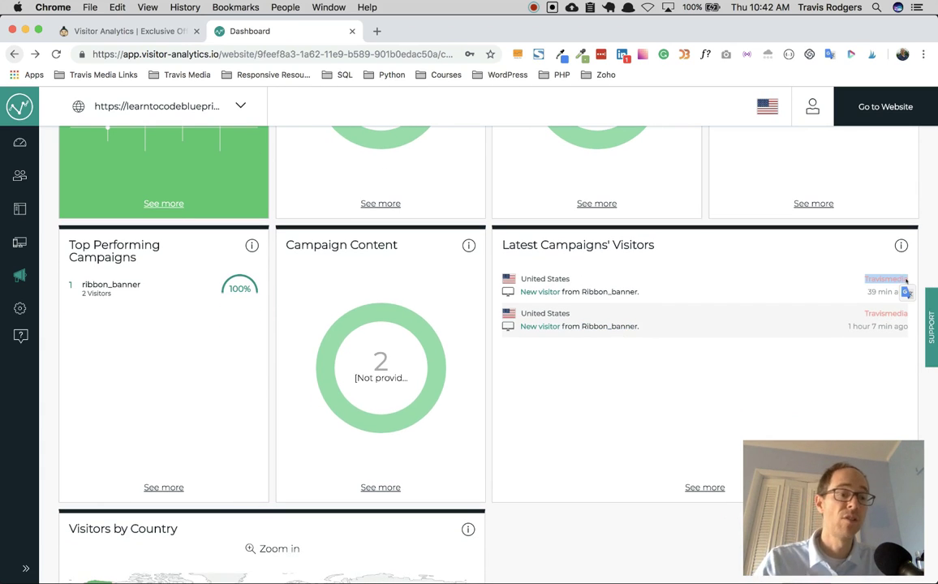
{"action": "scroll", "coordinate": [665, 264], "scroll_direction": "down", "scroll_amount": 7}
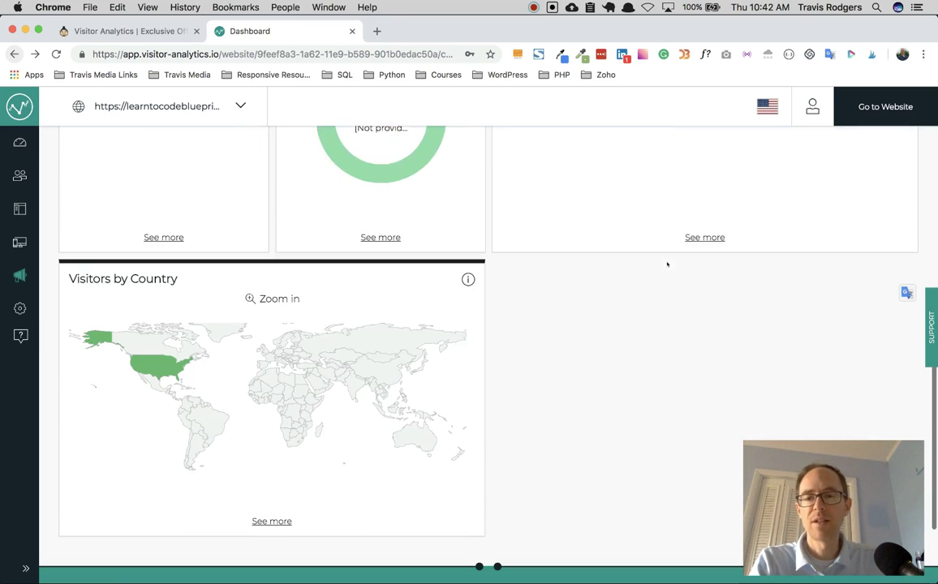
{"action": "scroll", "coordinate": [163, 327], "scroll_direction": "up", "scroll_amount": 6}
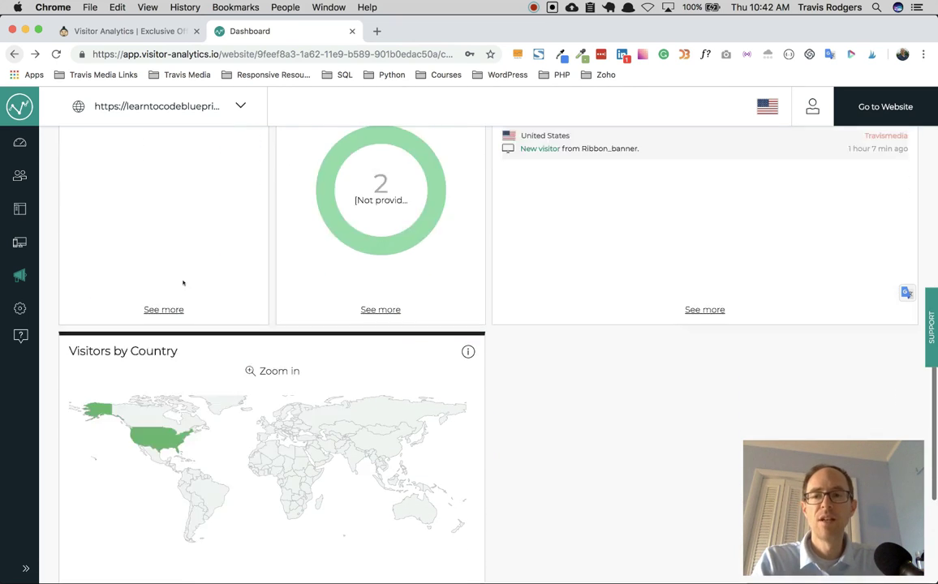
Step: Open the Website settings for learntocodeblueprint.com and review the time zone and website details sections
{"action": "left_click", "coordinate": [20, 308]}
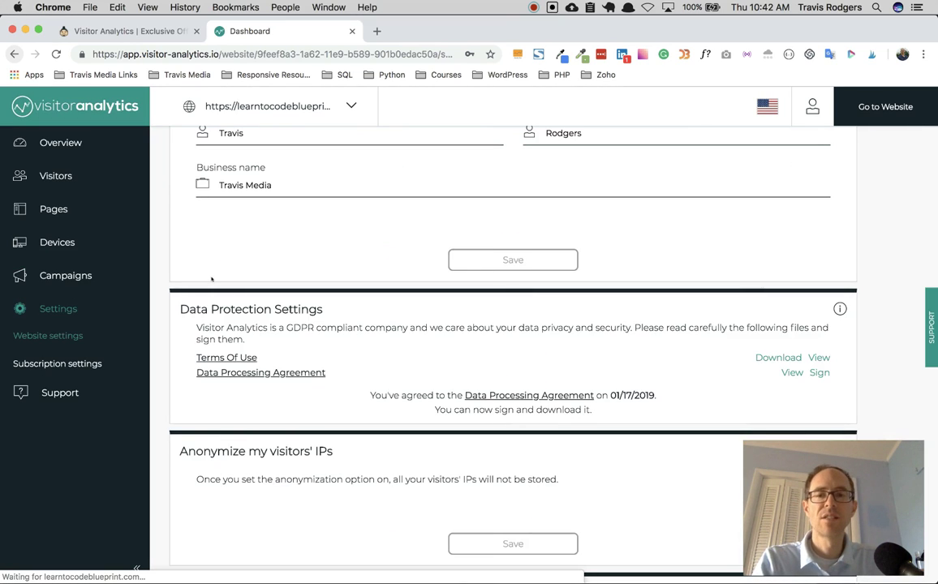
{"action": "scroll", "coordinate": [210, 276], "scroll_direction": "up", "scroll_amount": 5}
{"action": "scroll", "coordinate": [326, 271], "scroll_direction": "down", "scroll_amount": 4}
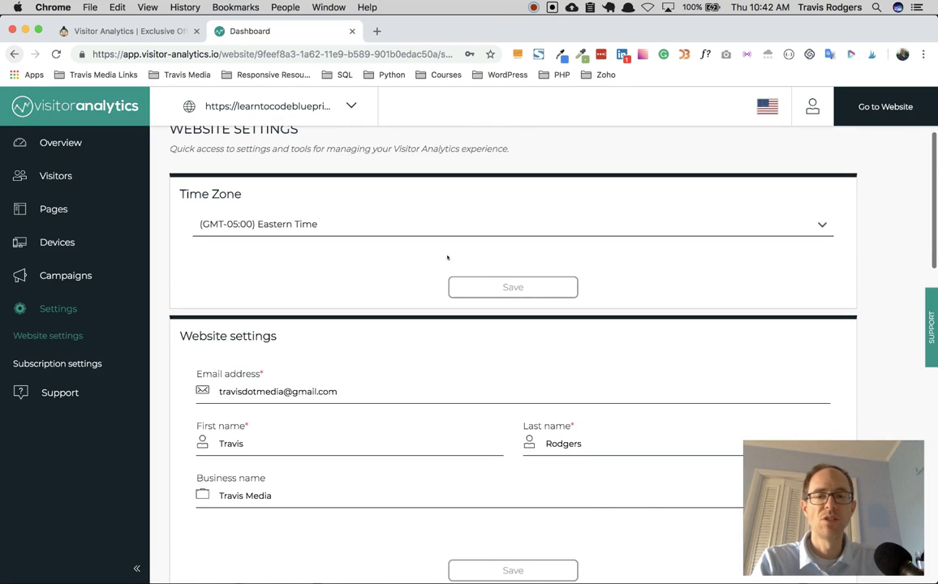
{"action": "scroll", "coordinate": [328, 245], "scroll_direction": "down", "scroll_amount": 7}
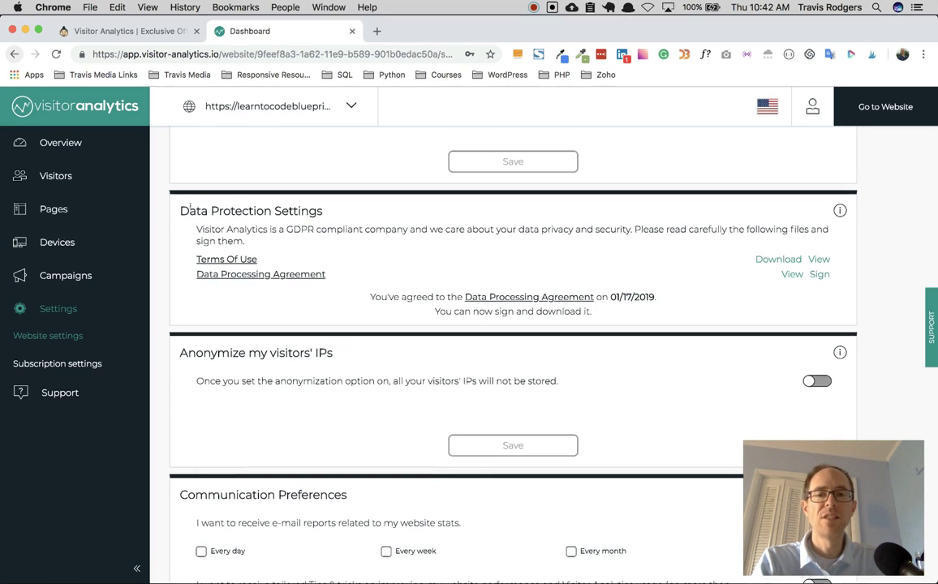
Step: Examine the Data Protection Settings, the visitor IP anonymization option and the Communication Preferences
{"action": "left_click_drag", "start_coordinate": [188, 211], "coordinate": [331, 211]}
{"action": "left_click", "coordinate": [350, 238]}
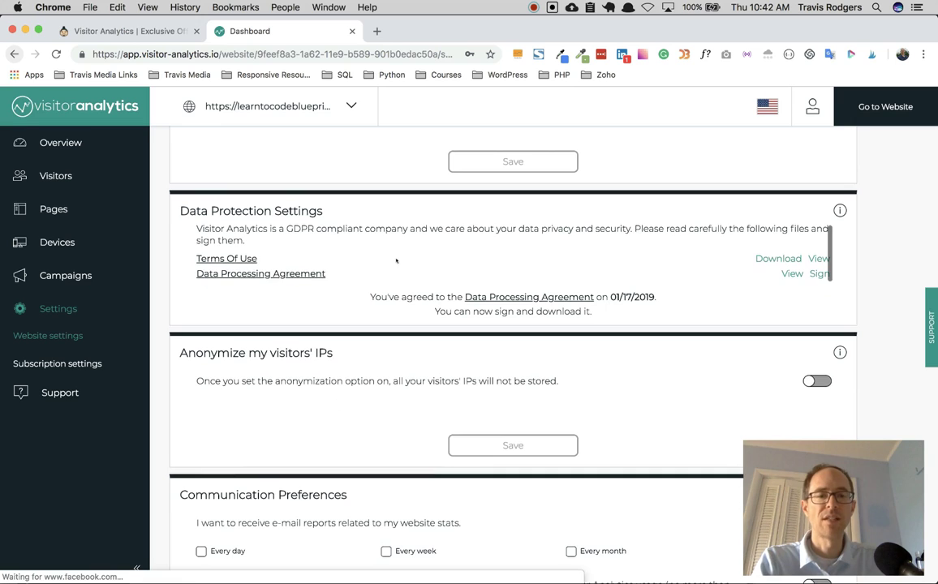
{"action": "scroll", "coordinate": [342, 365], "scroll_direction": "down", "scroll_amount": 2}
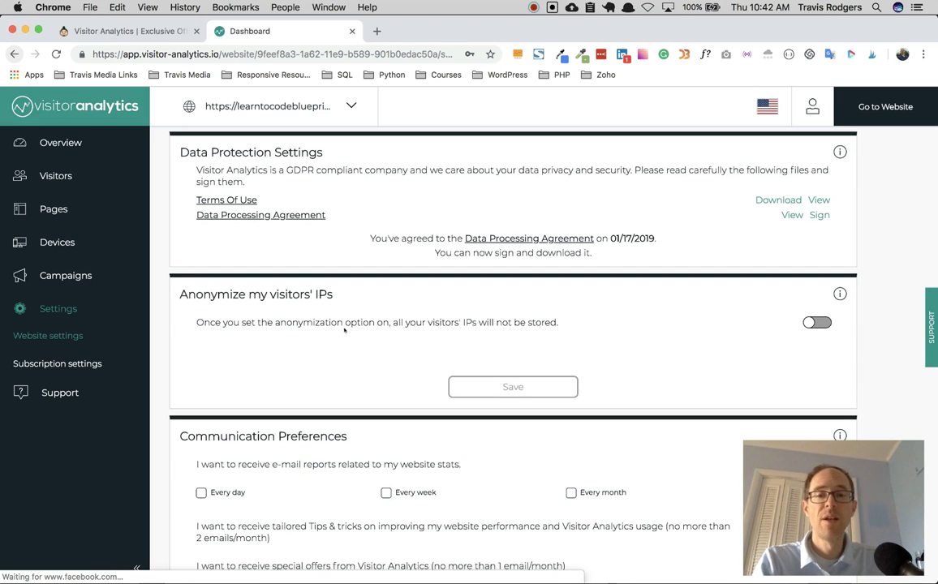
{"action": "scroll", "coordinate": [345, 328], "scroll_direction": "down", "scroll_amount": 2}
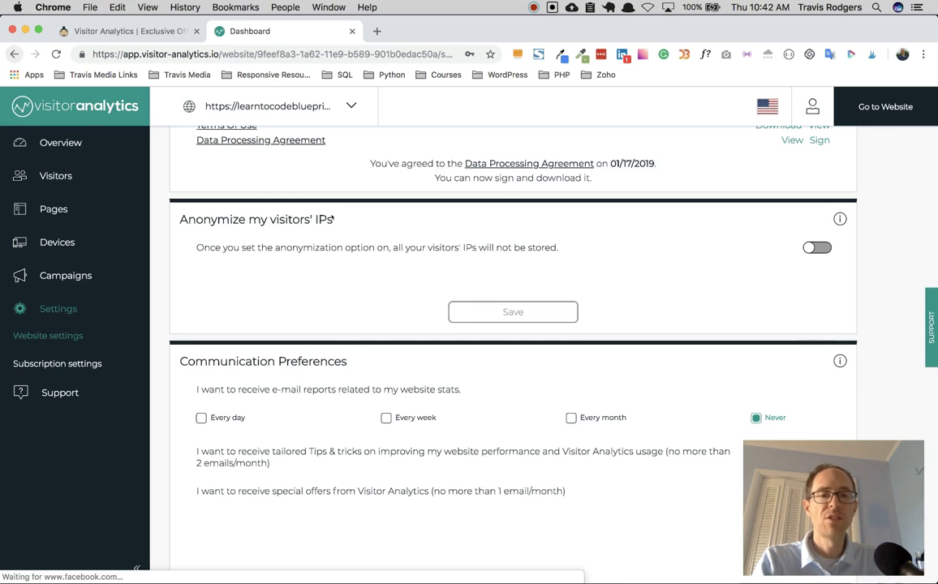
{"action": "scroll", "coordinate": [371, 217], "scroll_direction": "up", "scroll_amount": 2}
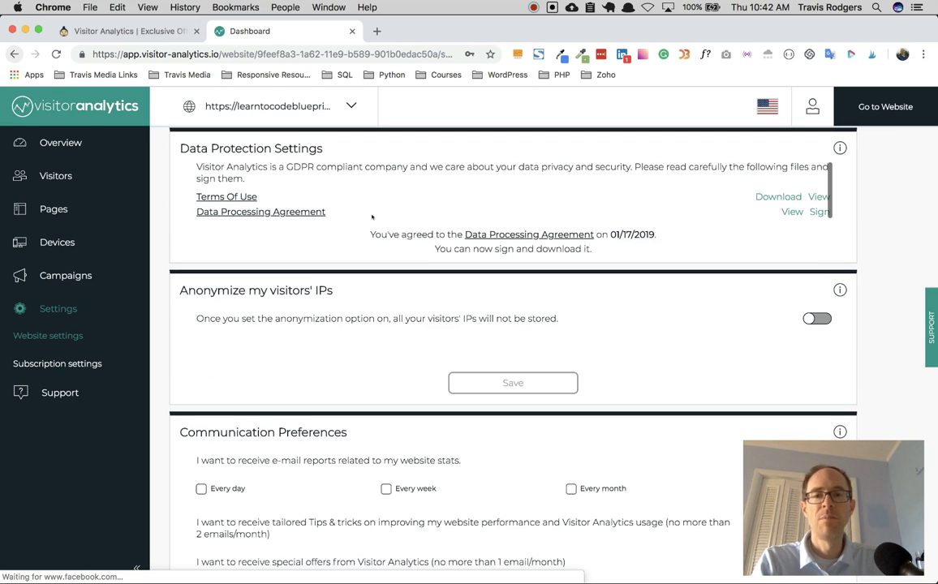
Step: Examine the remaining website settings, including Communication Preferences, ignoring own visits and Delete data, and return to the Overview
{"action": "scroll", "coordinate": [349, 279], "scroll_direction": "down", "scroll_amount": 2}
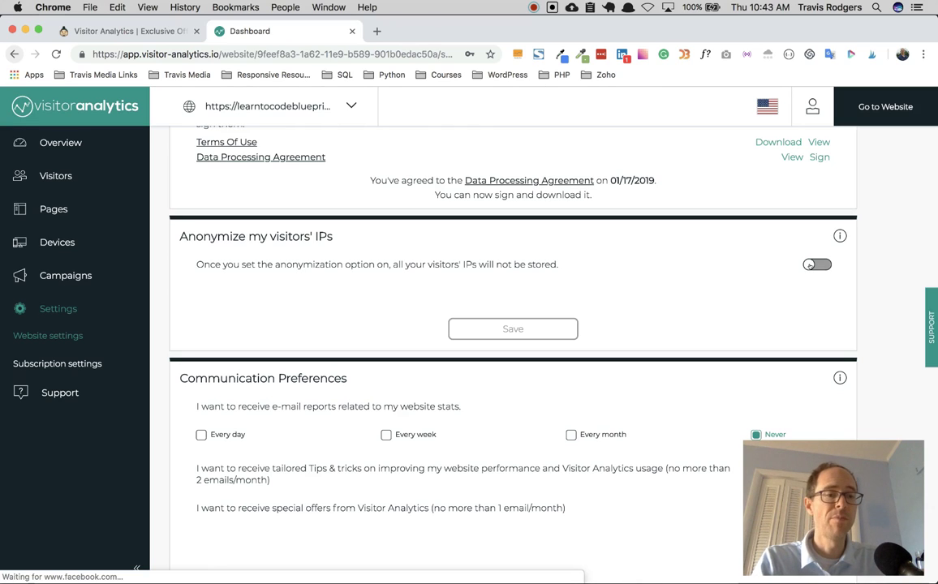
{"action": "scroll", "coordinate": [688, 296], "scroll_direction": "down", "scroll_amount": 3}
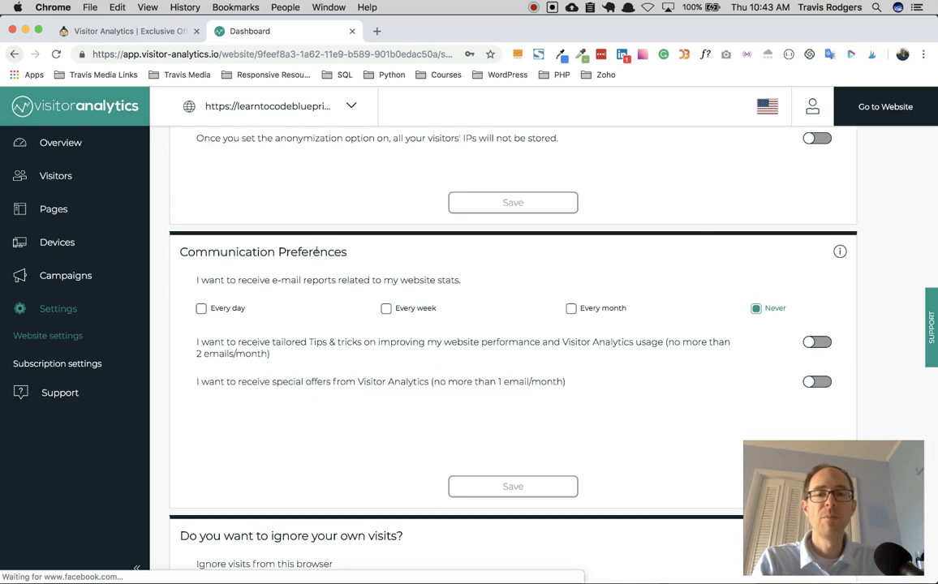
{"action": "scroll", "coordinate": [411, 266], "scroll_direction": "down", "scroll_amount": 1}
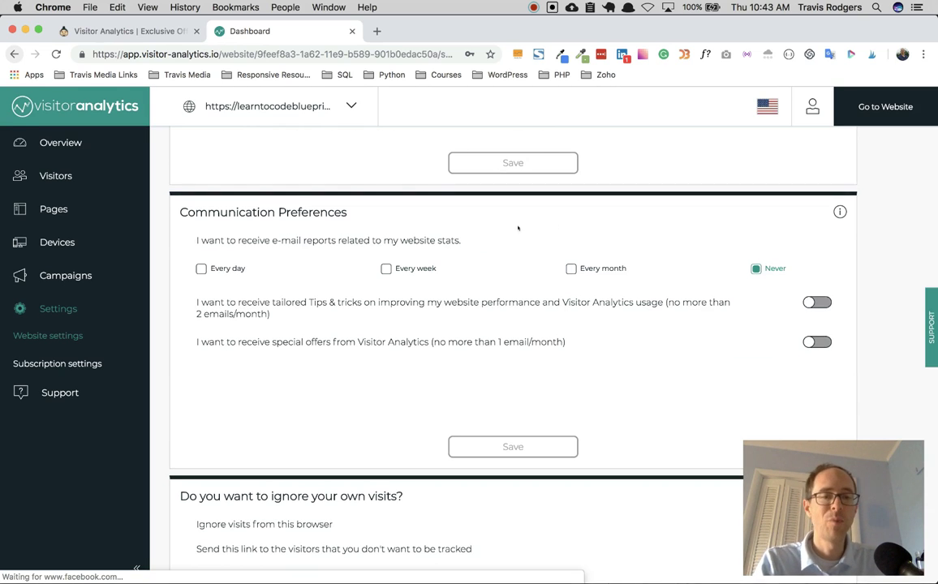
{"action": "scroll", "coordinate": [607, 232], "scroll_direction": "down", "scroll_amount": 8}
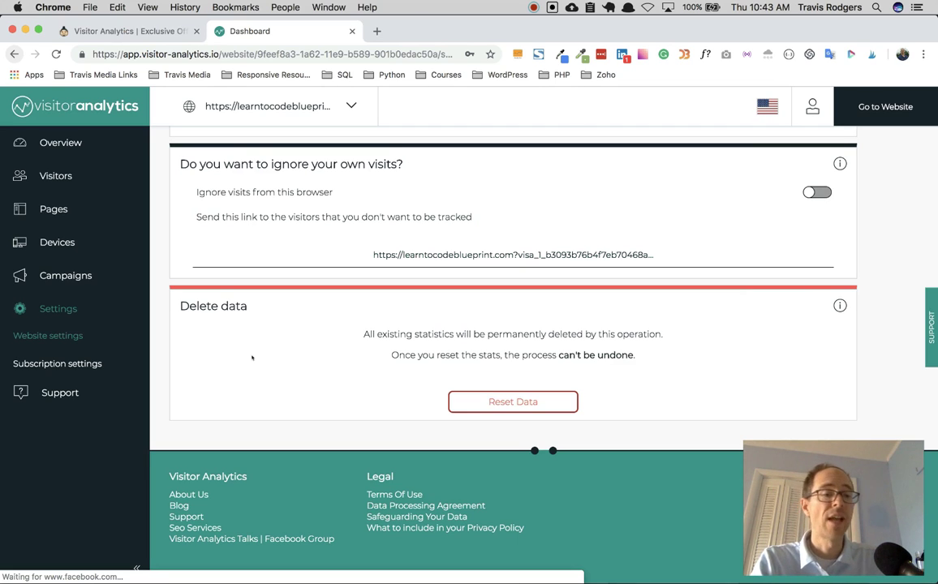
{"action": "scroll", "coordinate": [251, 356], "scroll_direction": "up", "scroll_amount": 10}
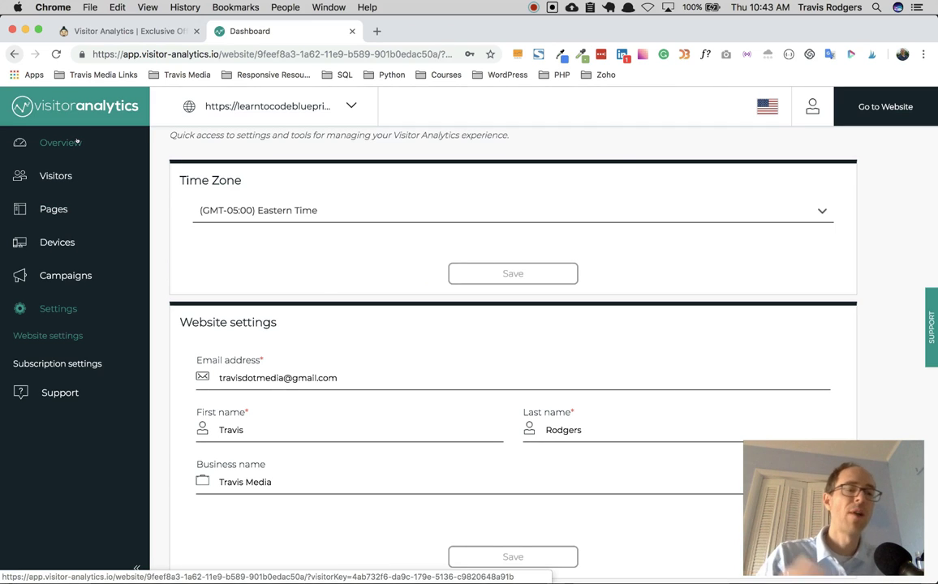
{"action": "left_click", "coordinate": [77, 142]}
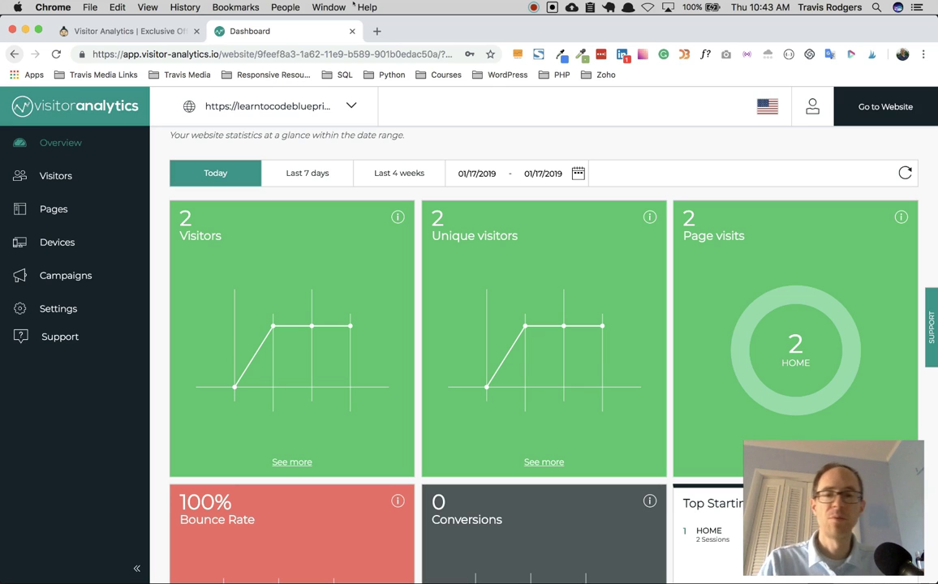
Step: Switch to the AppSumo deal page for Visitor Analytics and examine the plan comparison by number of codes
{"action": "left_click", "coordinate": [107, 32]}
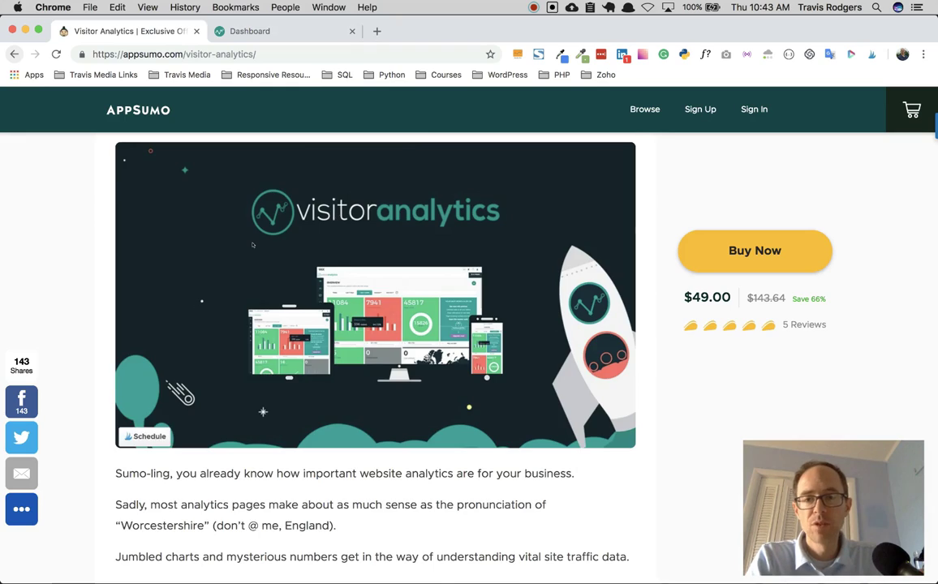
{"action": "scroll", "coordinate": [252, 241], "scroll_direction": "down", "scroll_amount": 5}
{"action": "scroll", "coordinate": [252, 241], "scroll_direction": "down", "scroll_amount": 15}
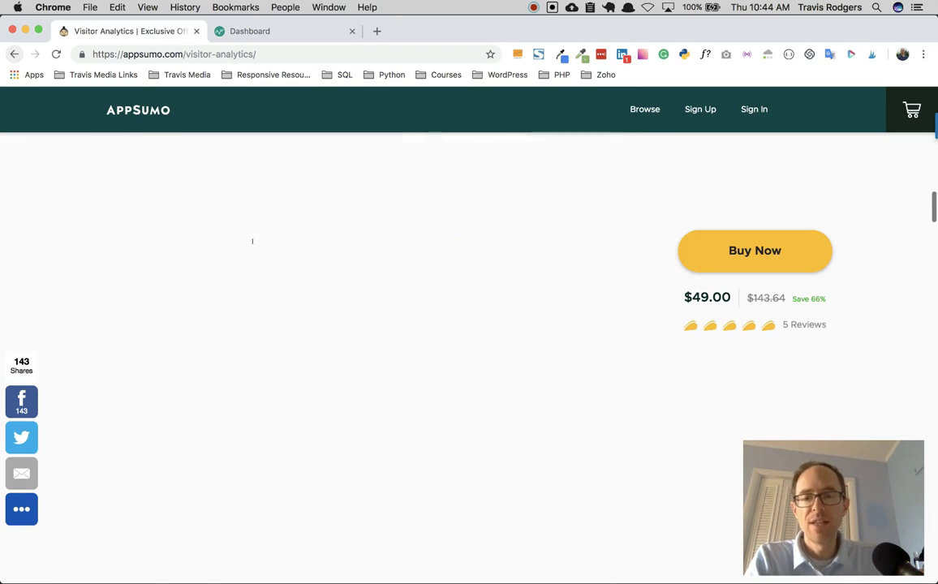
{"action": "scroll", "coordinate": [252, 245], "scroll_direction": "down", "scroll_amount": 15}
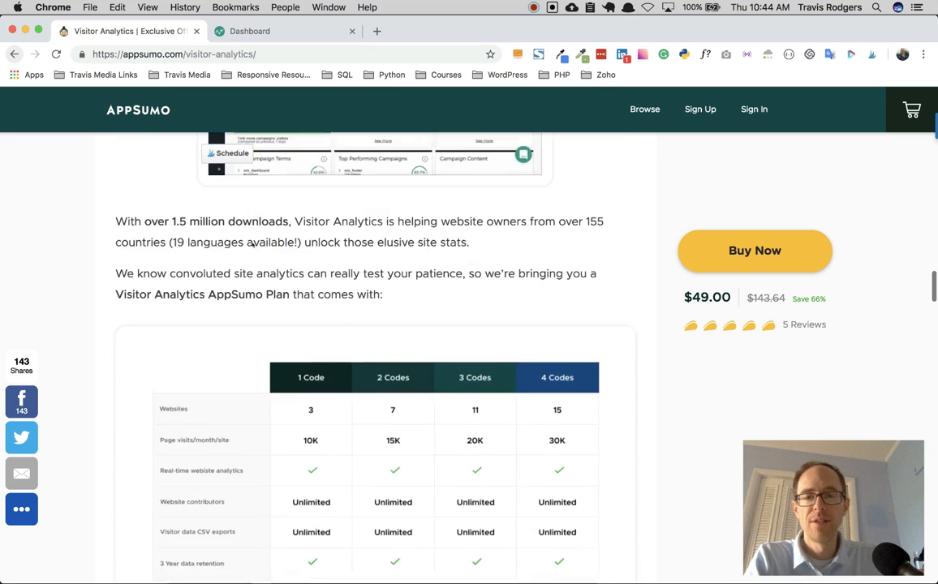
{"action": "scroll", "coordinate": [253, 245], "scroll_direction": "down", "scroll_amount": 15}
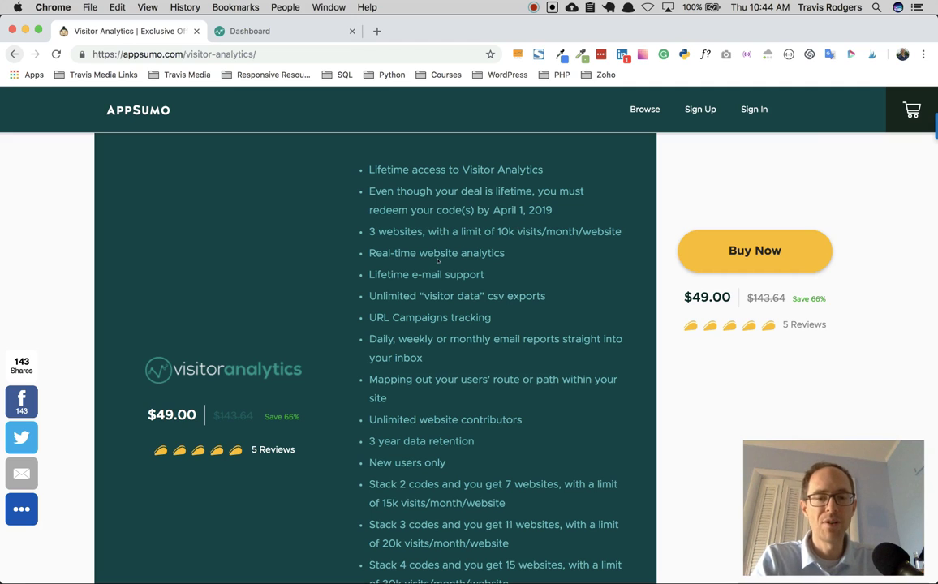
Step: Examine the AppSumo deal's terms, including website and visit limits, data retention, code stacking and the money-back guarantee
{"action": "scroll", "coordinate": [438, 261], "scroll_direction": "down", "scroll_amount": 3}
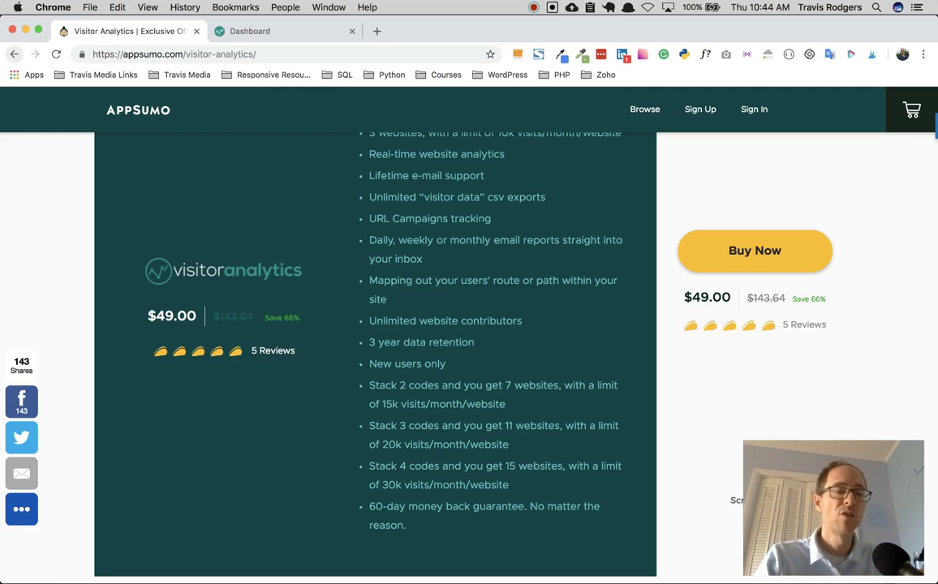
{"action": "scroll", "coordinate": [446, 425], "scroll_direction": "down", "scroll_amount": 5}
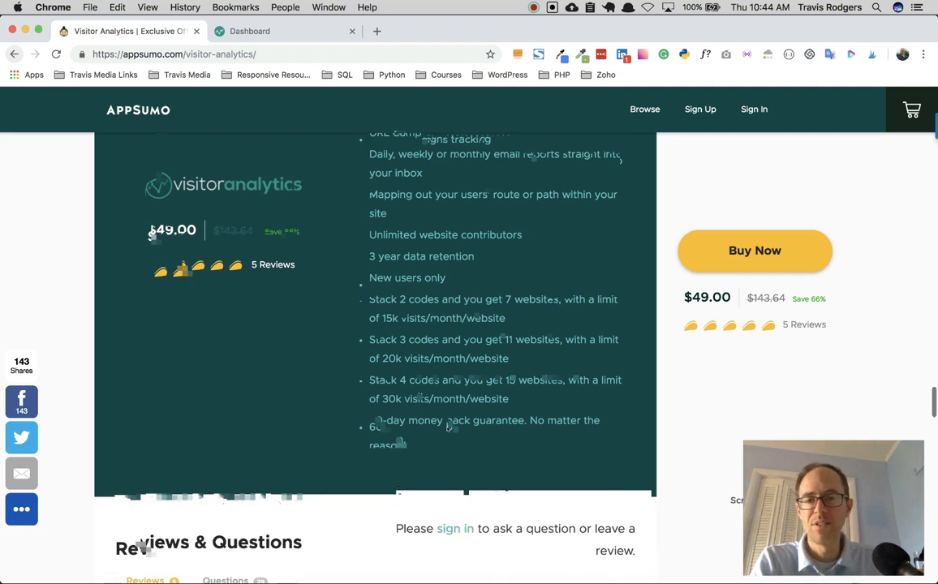
{"action": "scroll", "coordinate": [446, 425], "scroll_direction": "up", "scroll_amount": 3}
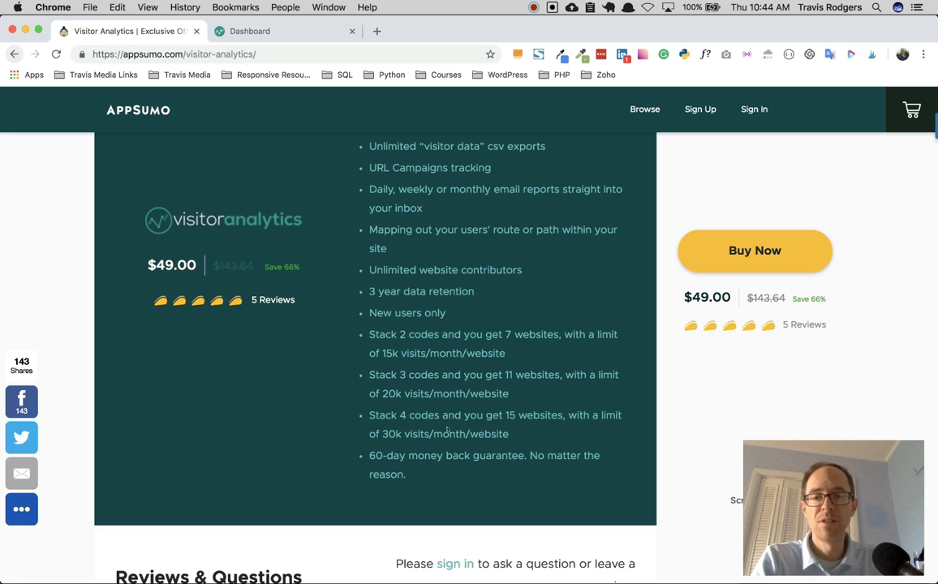
{"action": "scroll", "coordinate": [447, 425], "scroll_direction": "up", "scroll_amount": 4}
{"action": "scroll", "coordinate": [447, 430], "scroll_direction": "up", "scroll_amount": 2}
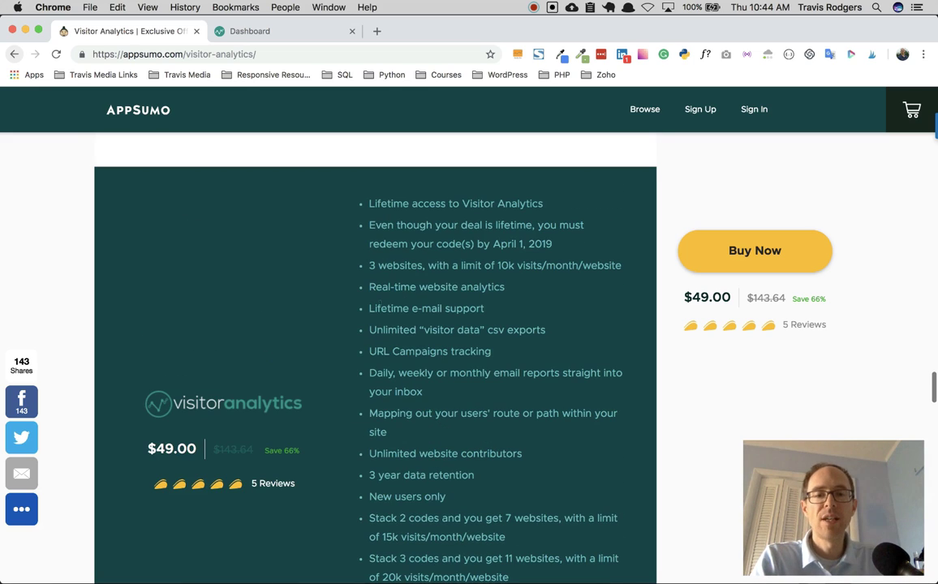
{"action": "scroll", "coordinate": [427, 248], "scroll_direction": "down", "scroll_amount": 2}
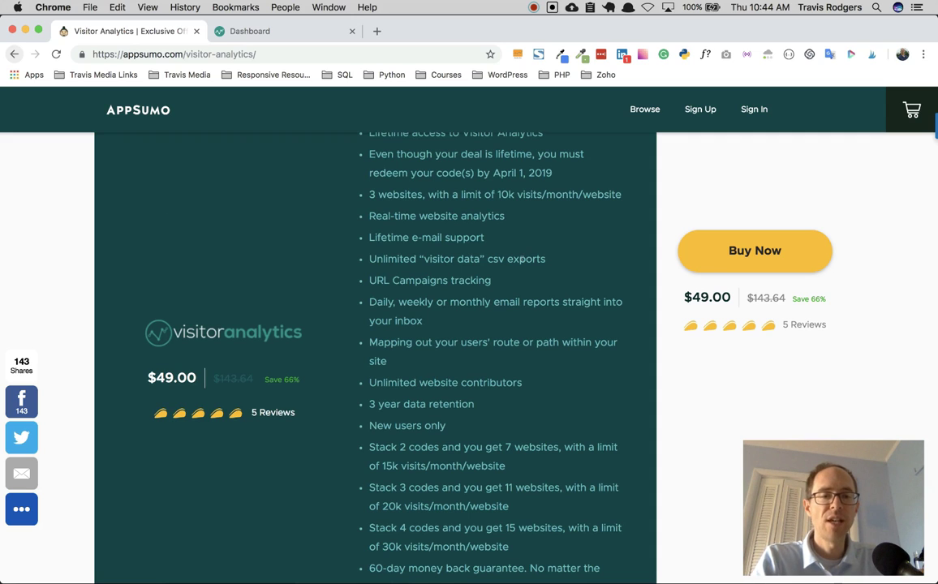
{"action": "scroll", "coordinate": [487, 253], "scroll_direction": "down", "scroll_amount": 1}
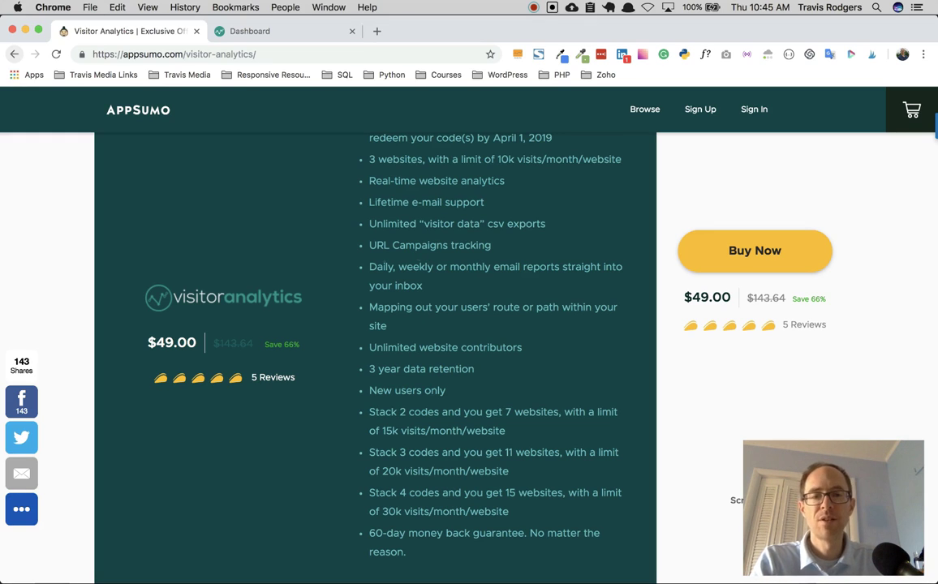
{"action": "scroll", "coordinate": [444, 328], "scroll_direction": "down", "scroll_amount": 2}
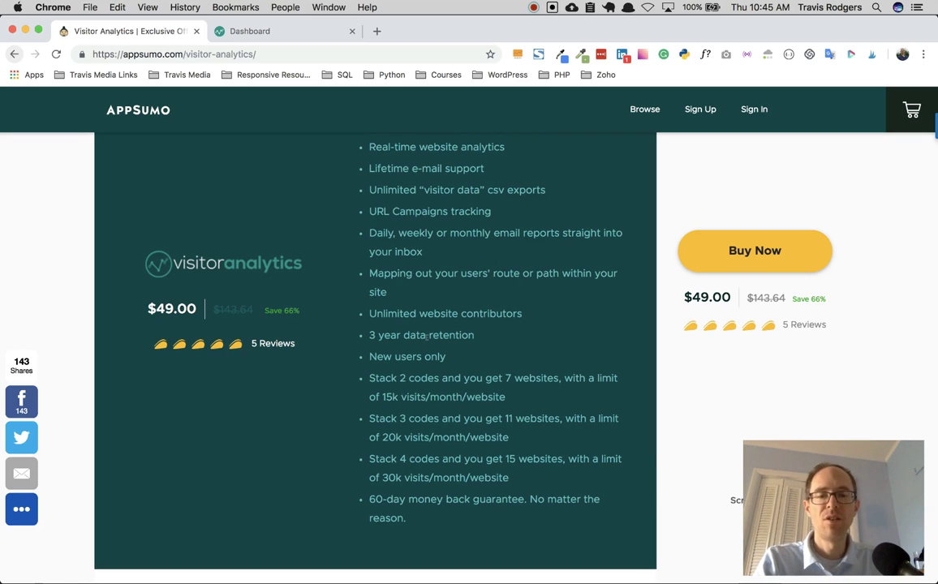
{"action": "scroll", "coordinate": [428, 335], "scroll_direction": "down", "scroll_amount": 4}
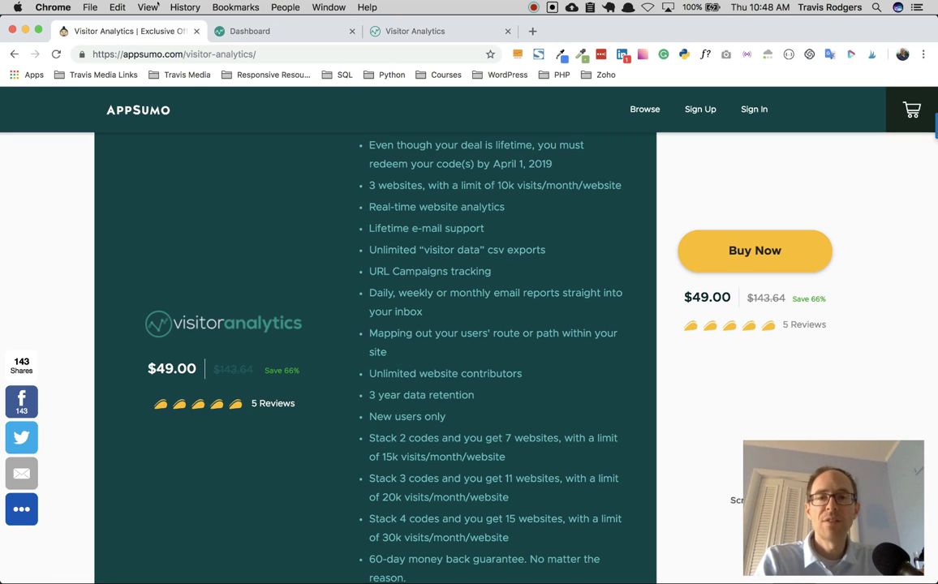
Step: Open the Visitor Analytics pricing page and compare the Startup plan's yearly and monthly billing at 10,000 visits
{"action": "left_click", "coordinate": [381, 31]}
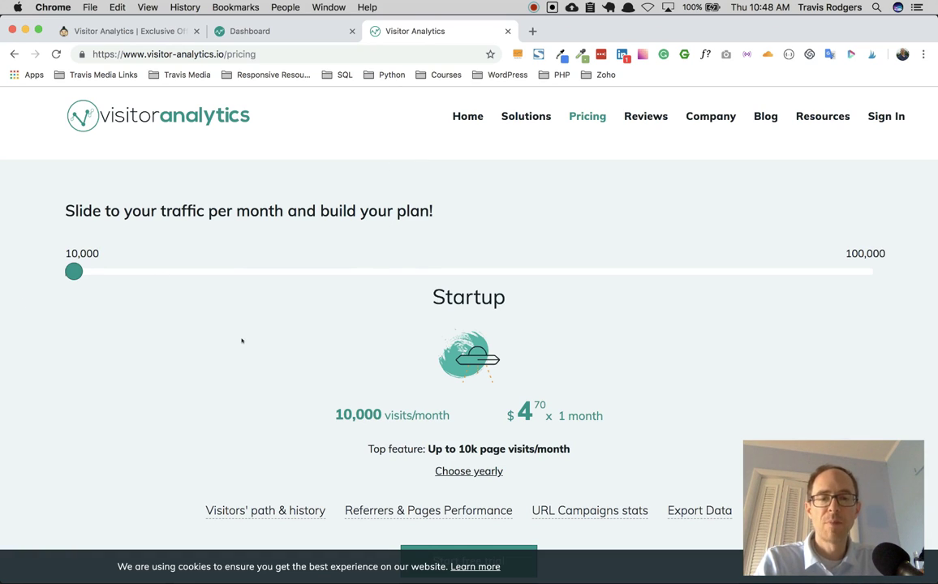
{"action": "left_click", "coordinate": [439, 467]}
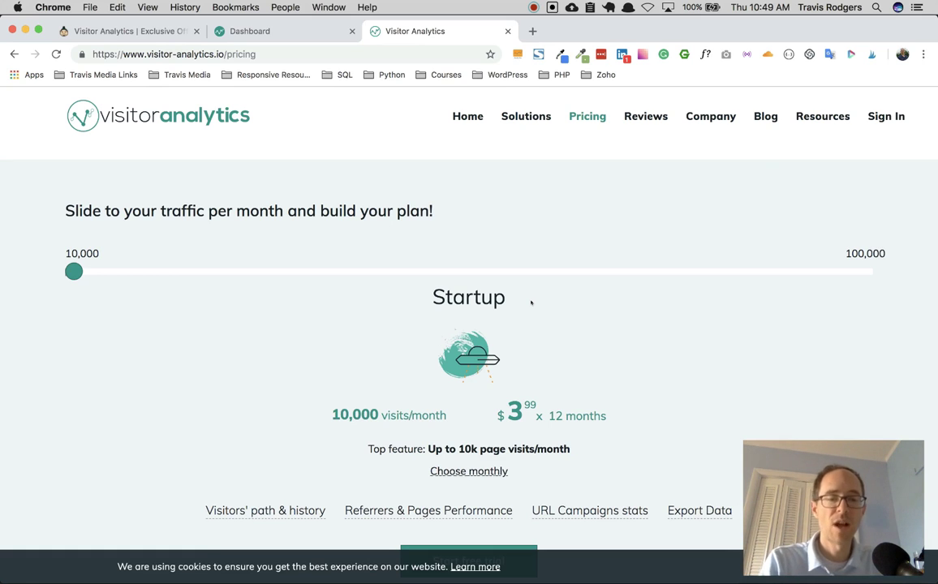
{"action": "left_click", "coordinate": [481, 470]}
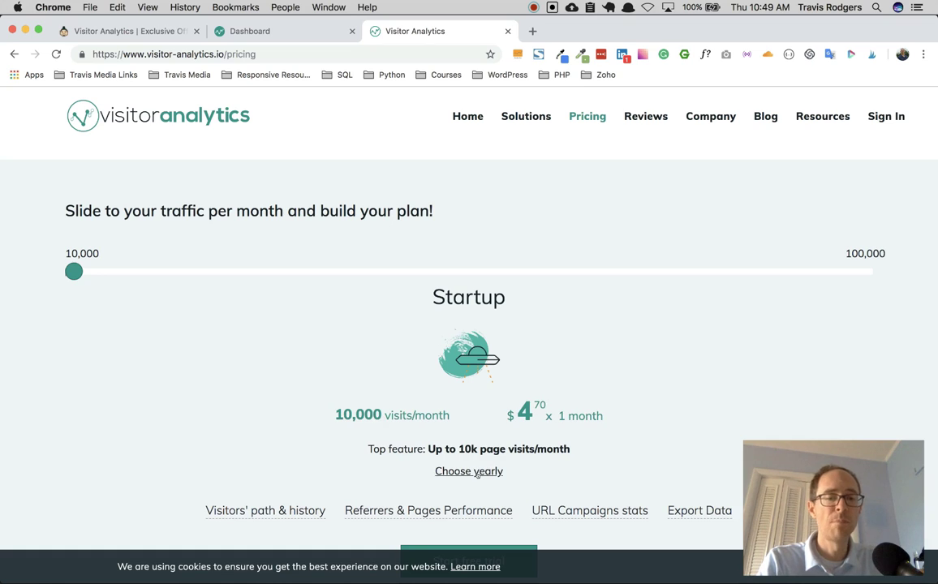